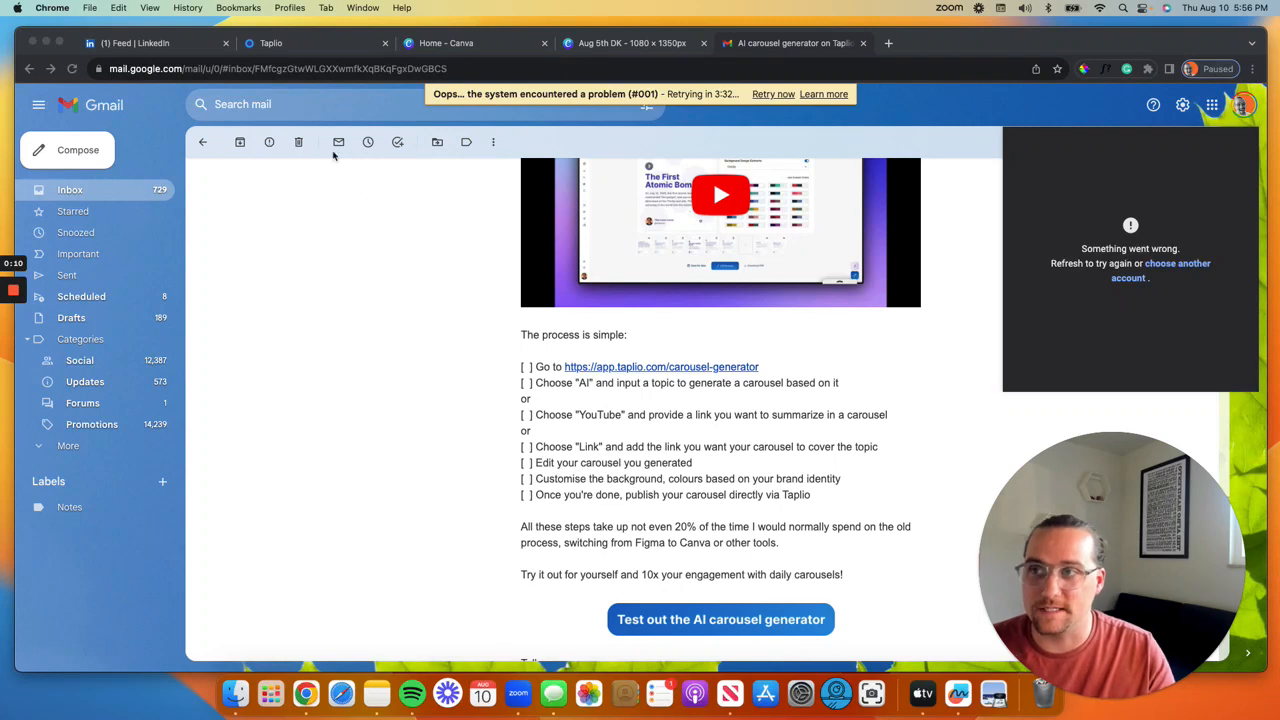
Step: Switch to Taplio and open the new Carousel Generator from the AI generators
click(326, 50)
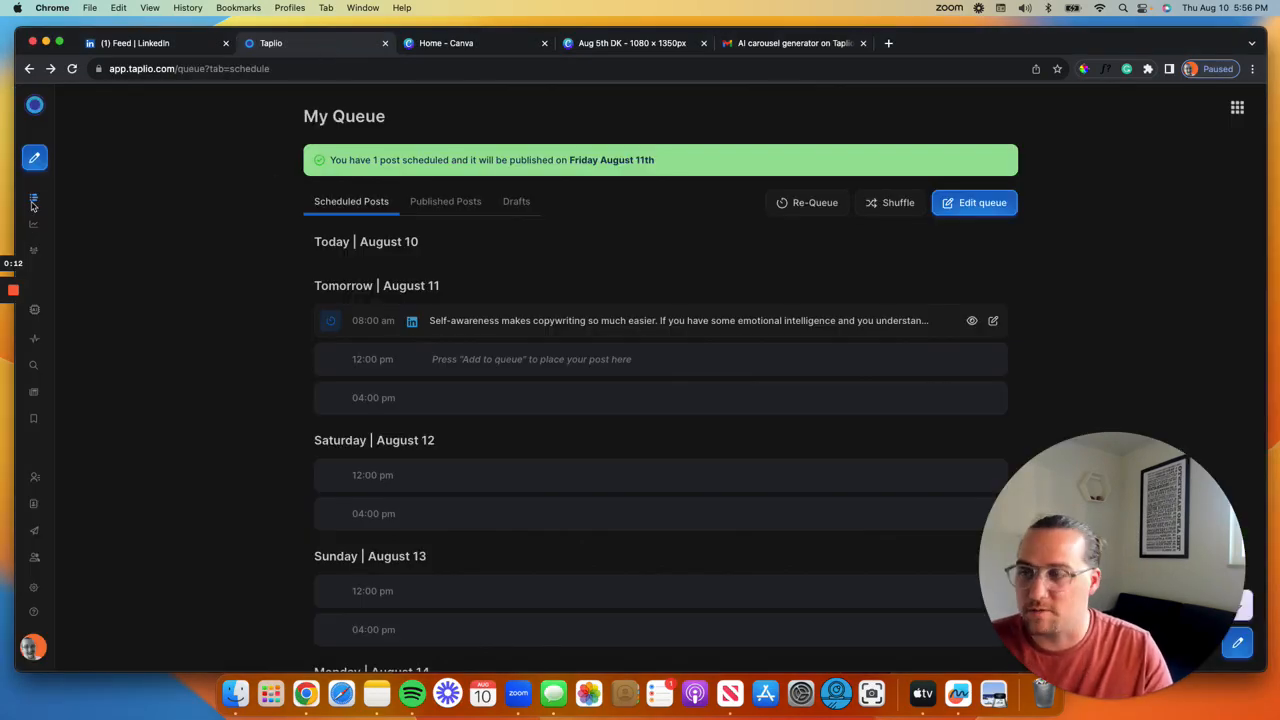
mouse_move(79, 312)
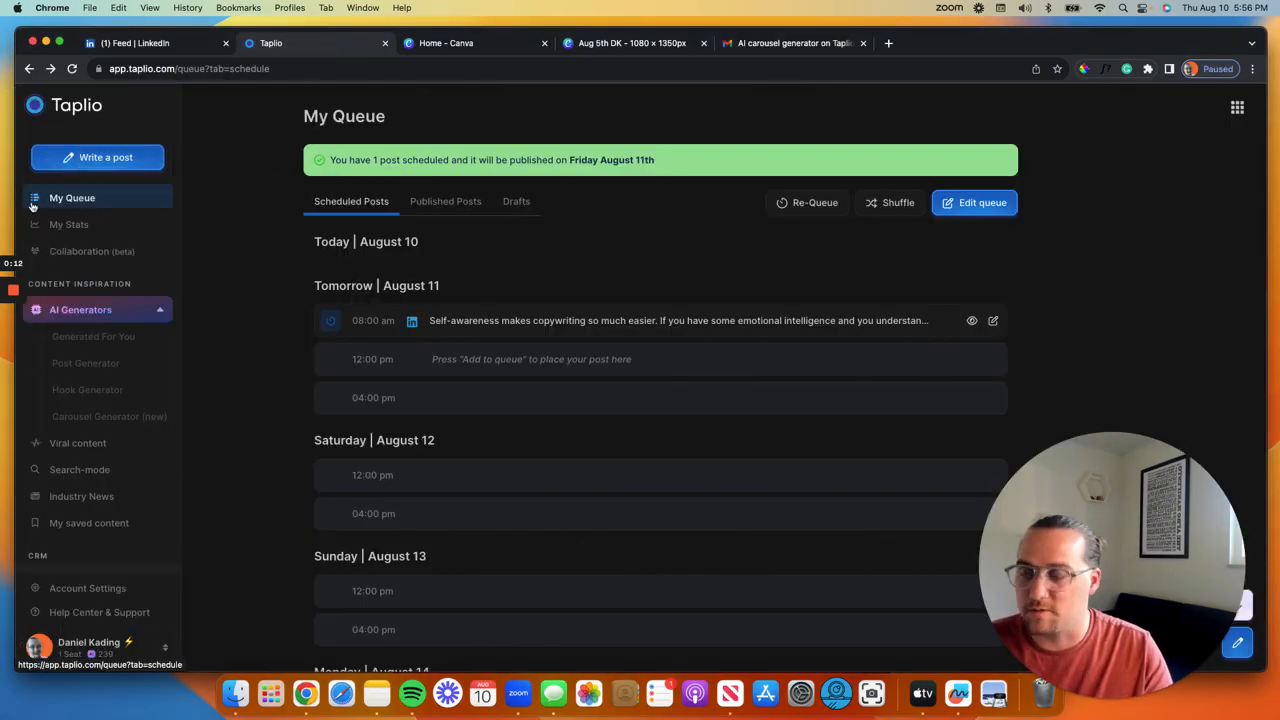
click(100, 420)
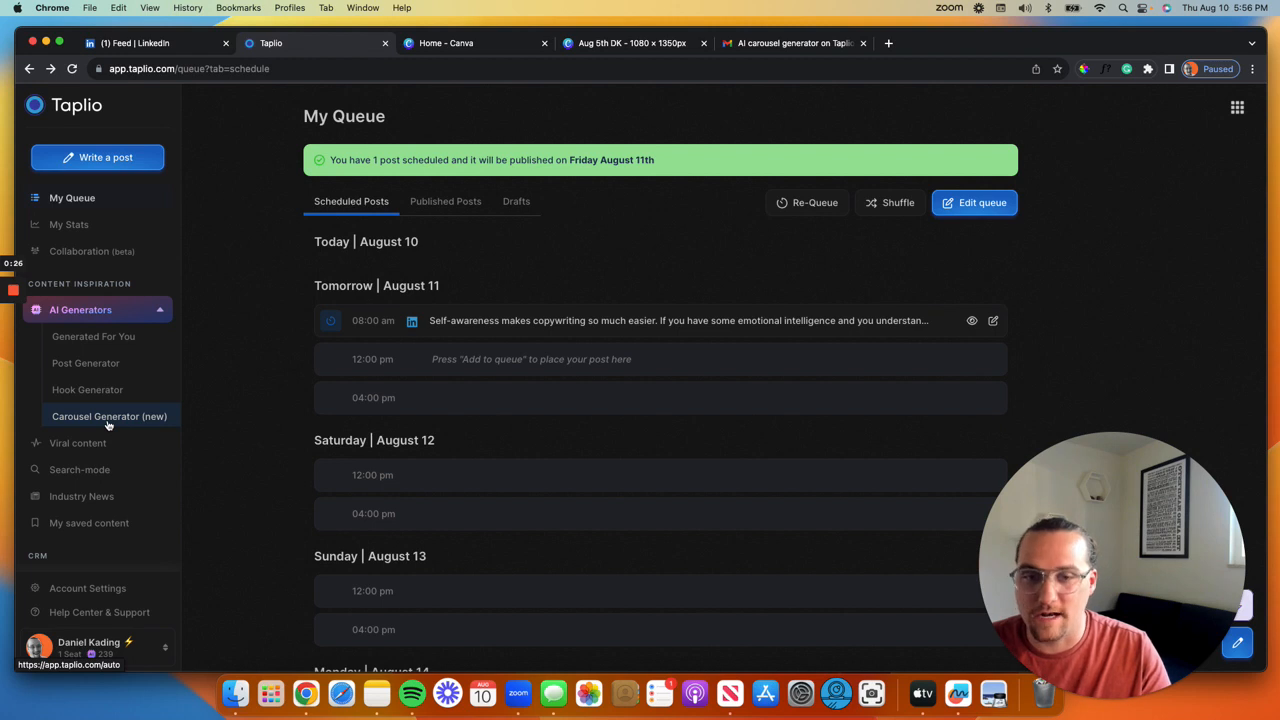
click(108, 425)
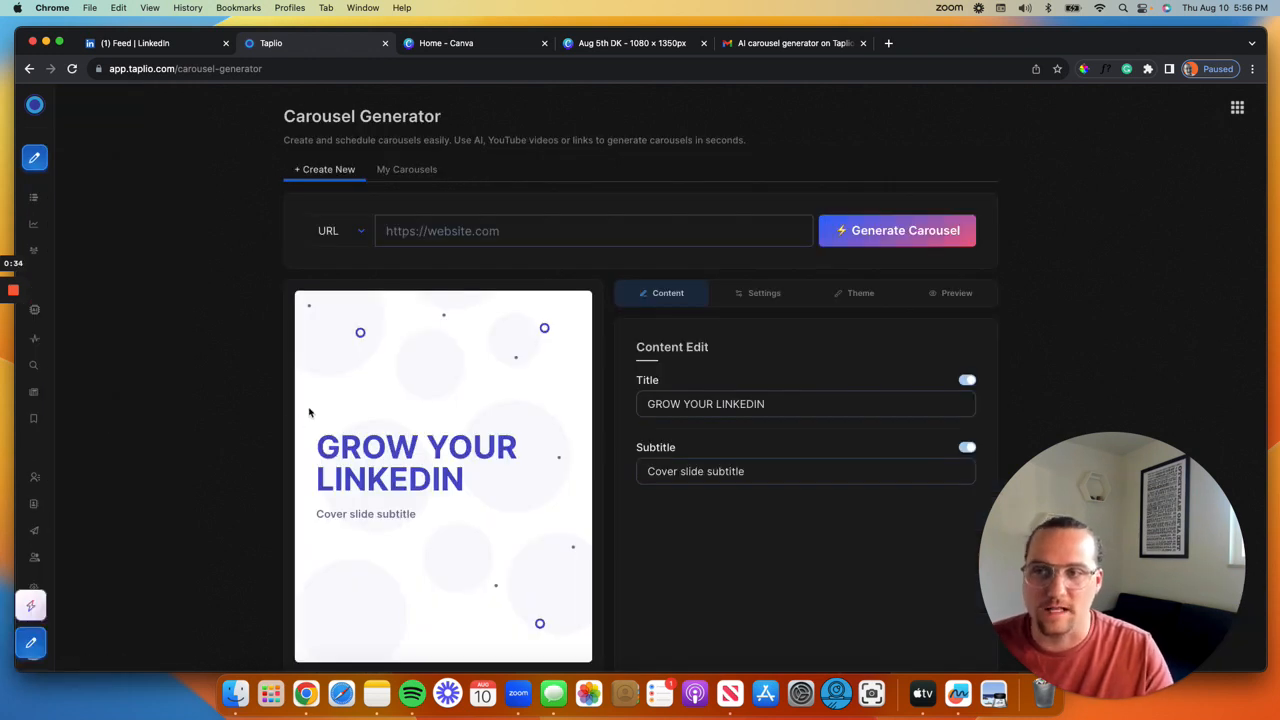
Step: Set the carousel's generation source to AI
scroll(521, 284, down, 5)
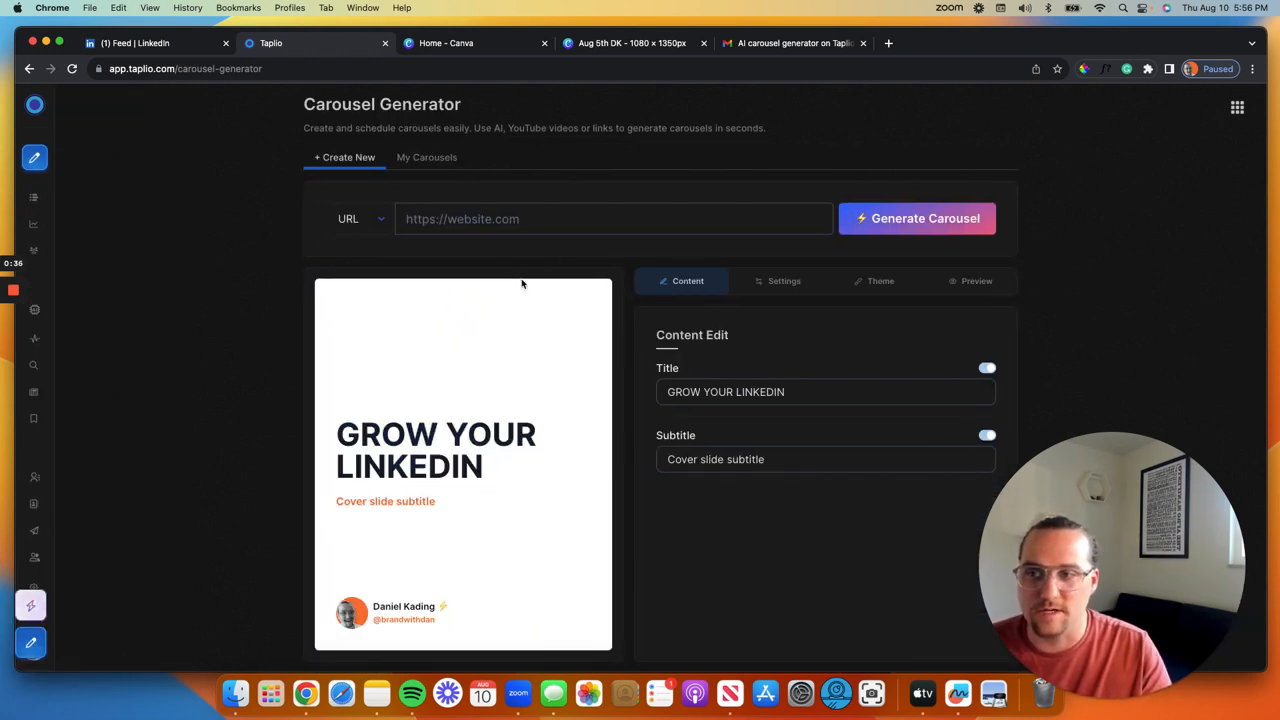
scroll(521, 284, up, 4)
scroll(521, 284, up, 2)
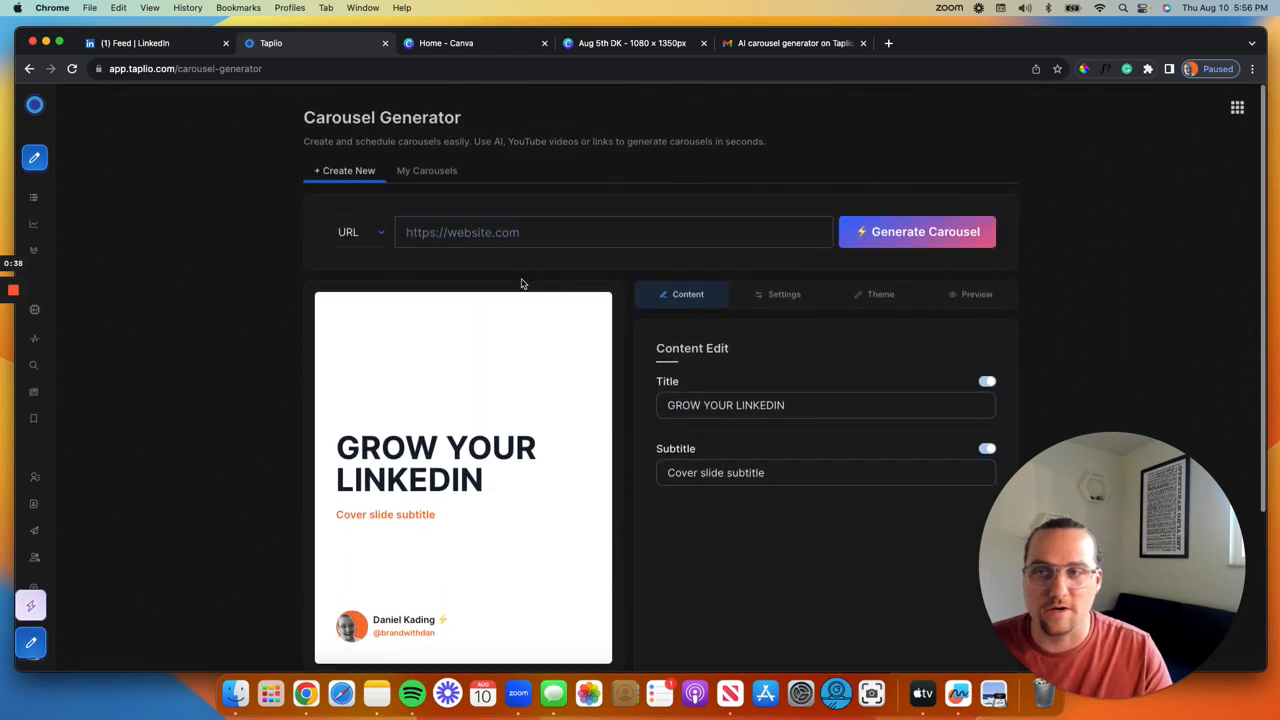
click(370, 235)
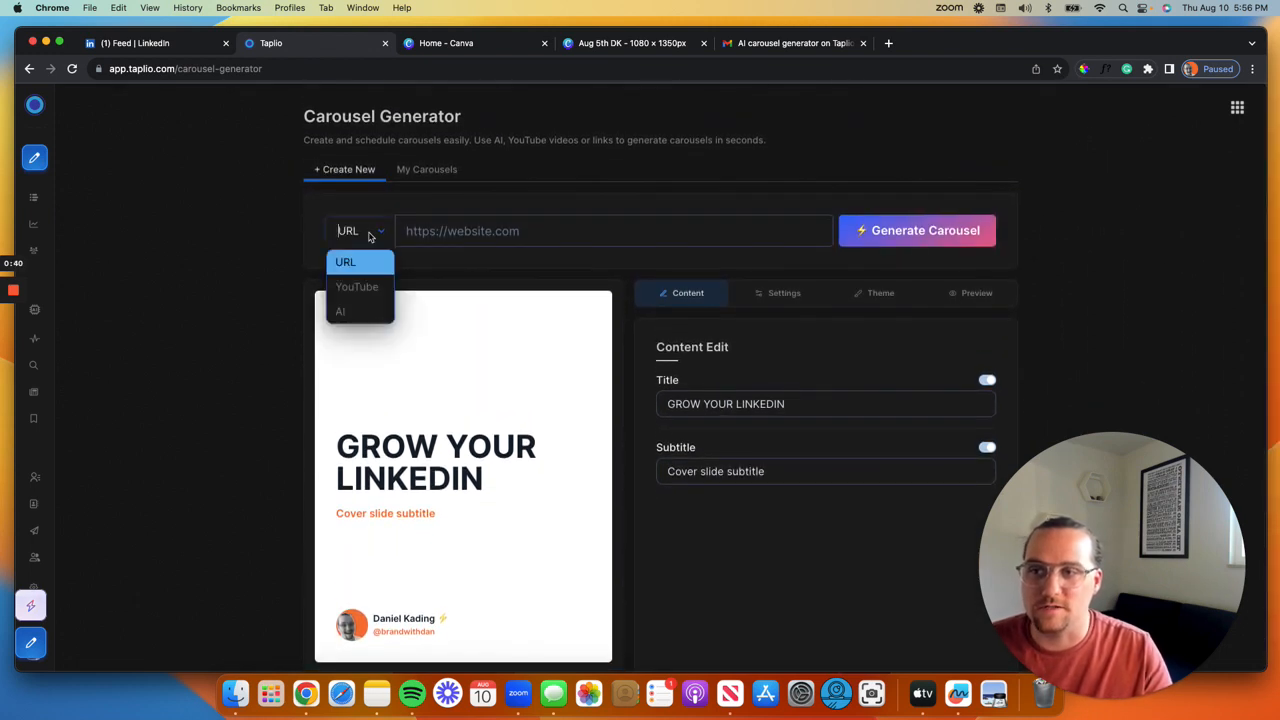
click(368, 318)
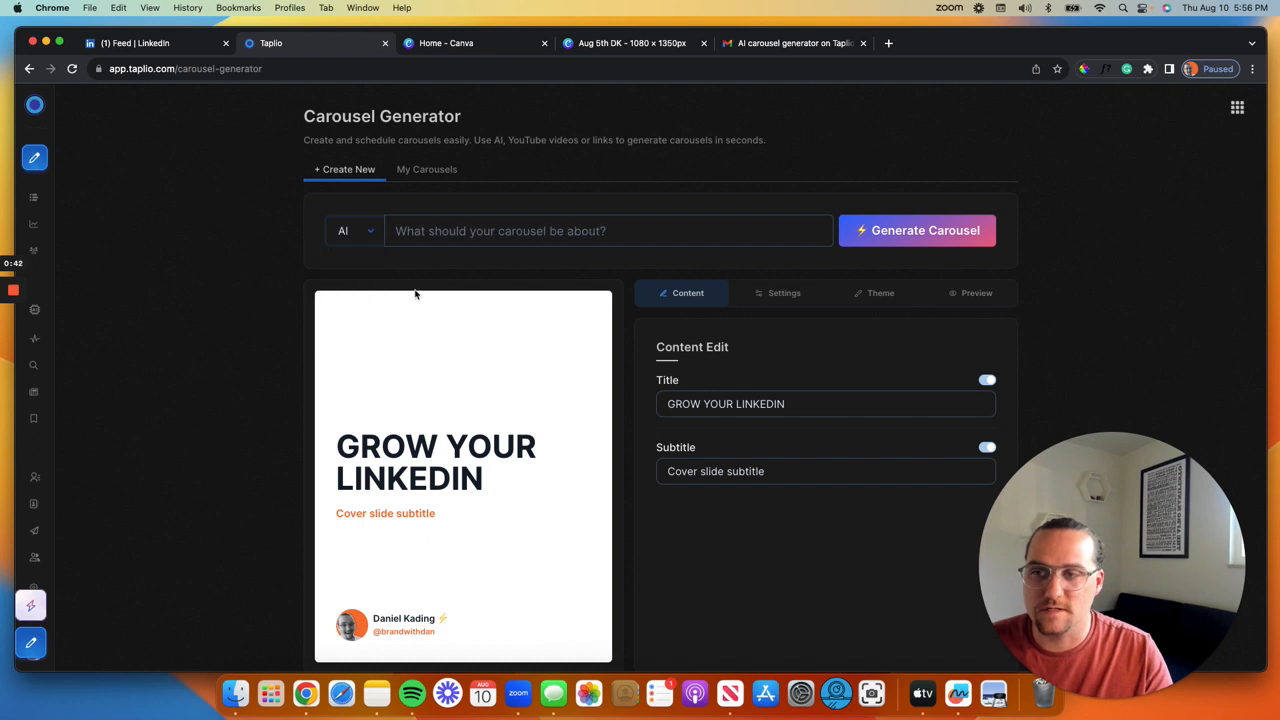
Step: Generate a carousel about "How to create engaging content on LinkedIn using AI"
click(505, 231)
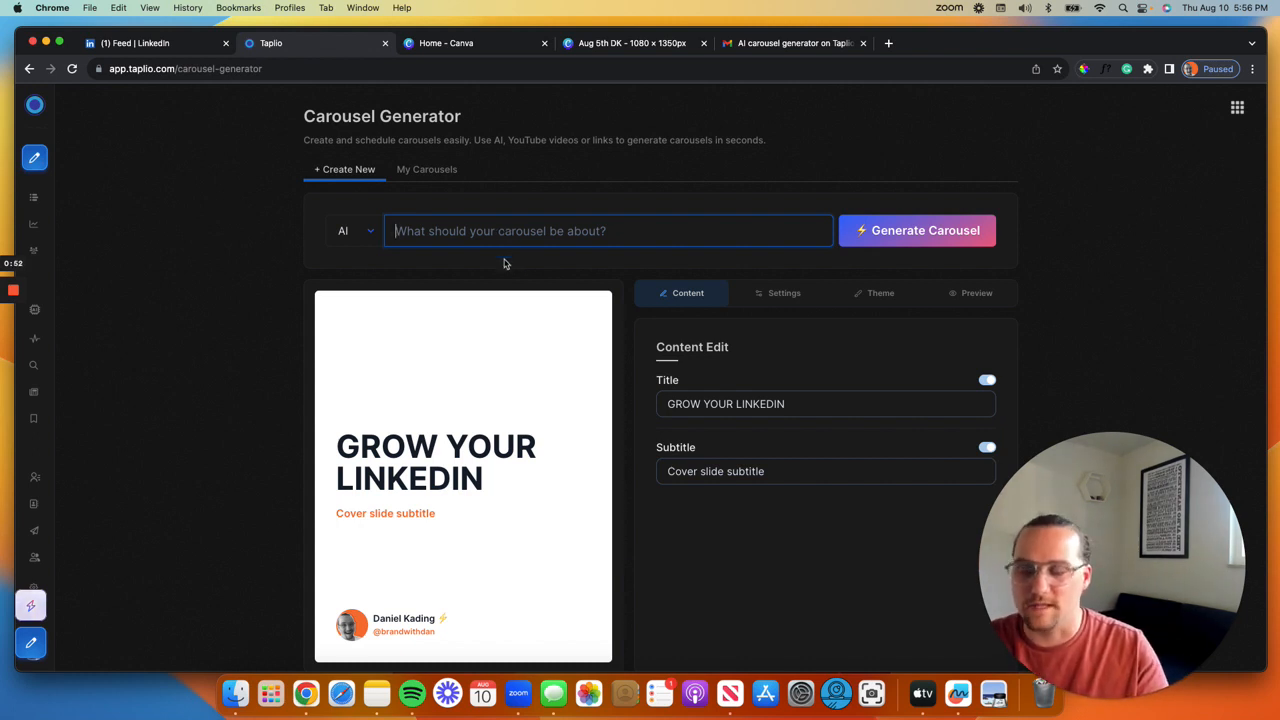
text(How to )
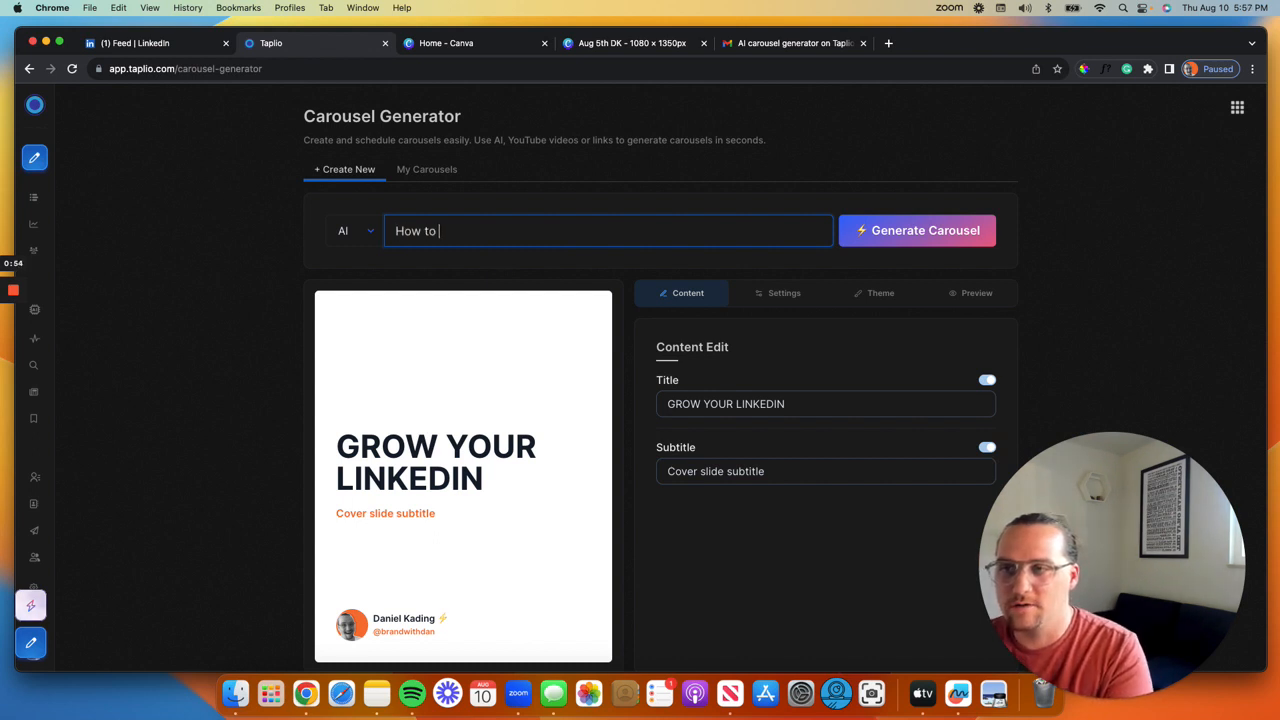
text(create engaging )
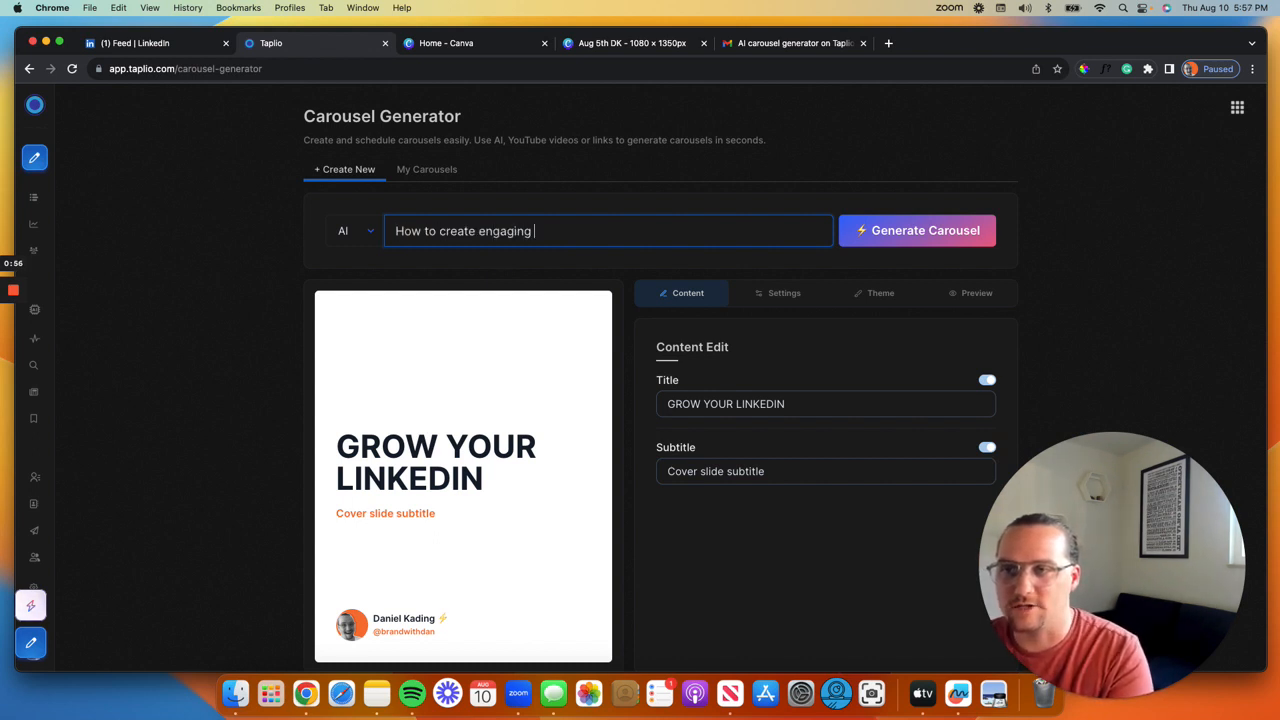
text(content on)
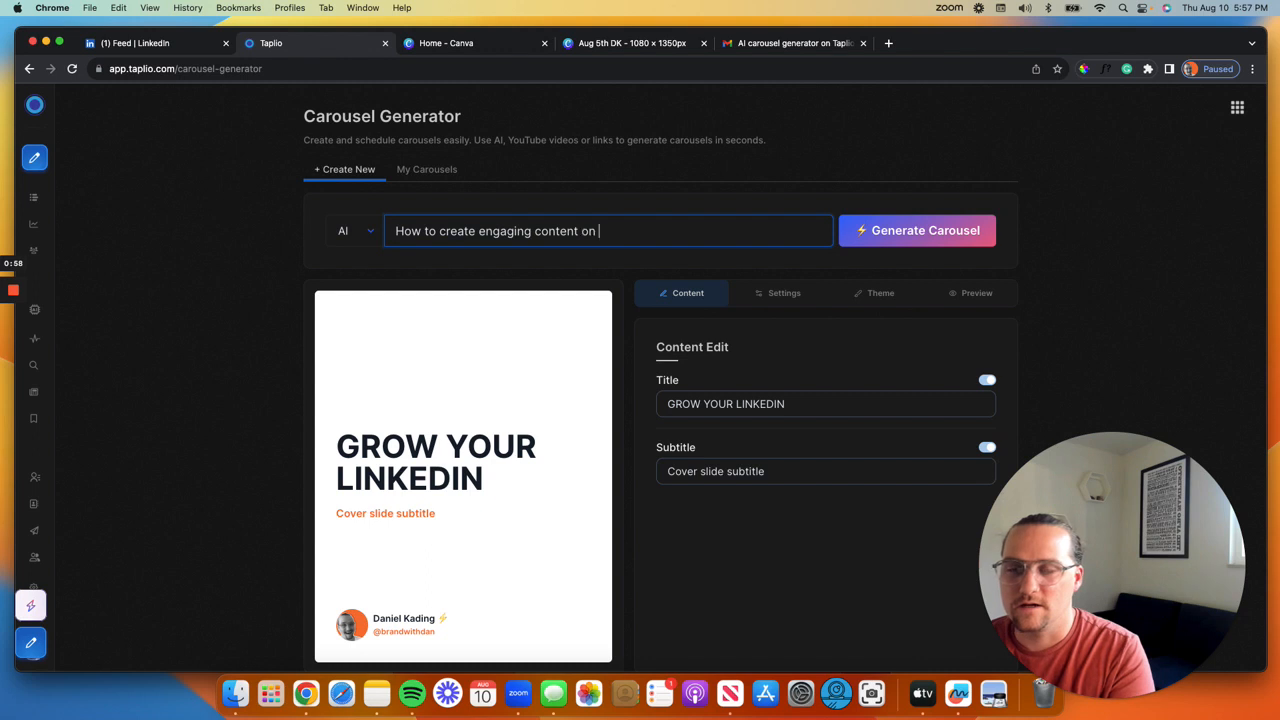
text( LinkedIn)
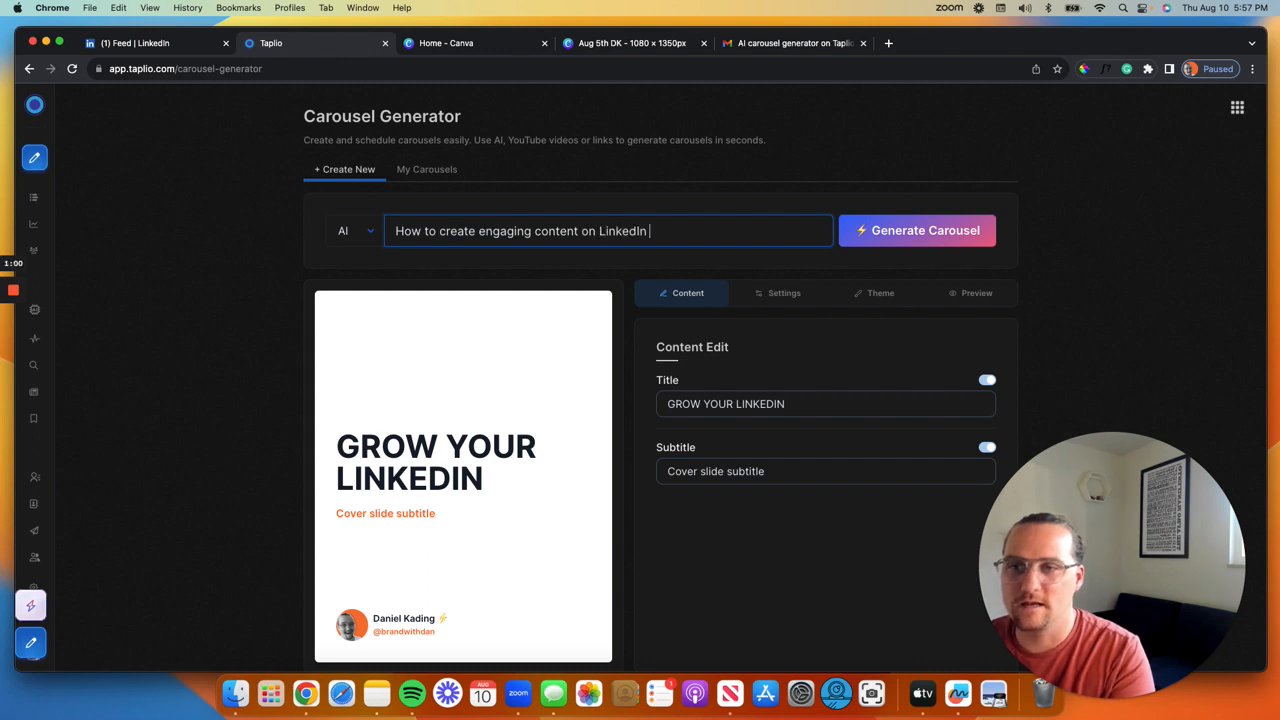
text( using AI)
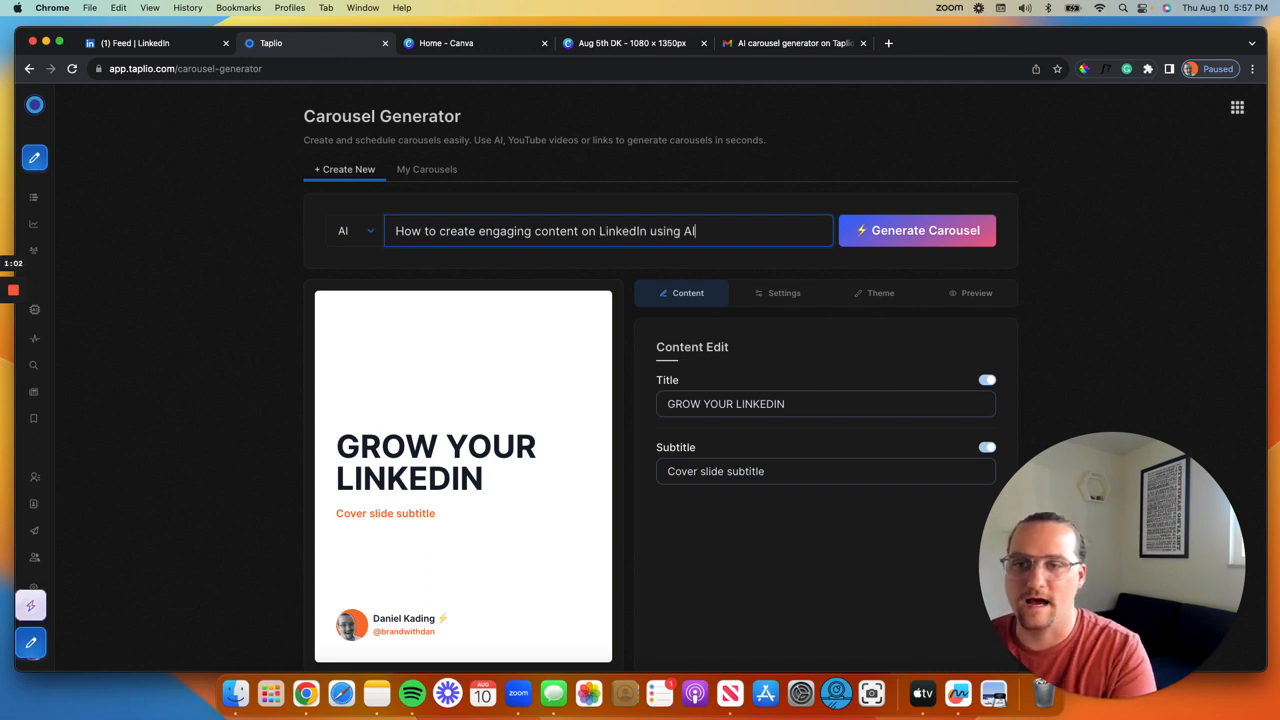
key(Return)
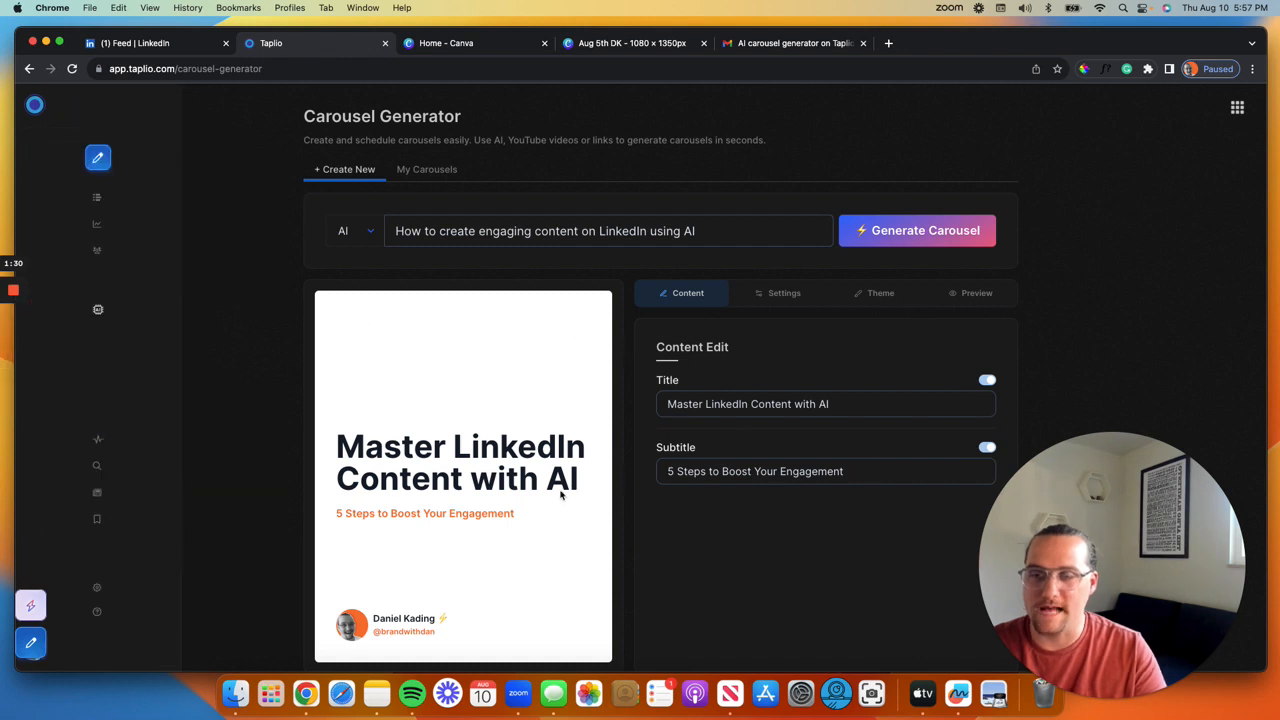
Step: Review the generated slides one by one, from "Know Your Audience" through "Quick Recap" to "Your Turn!"
scroll(505, 494, down, 3)
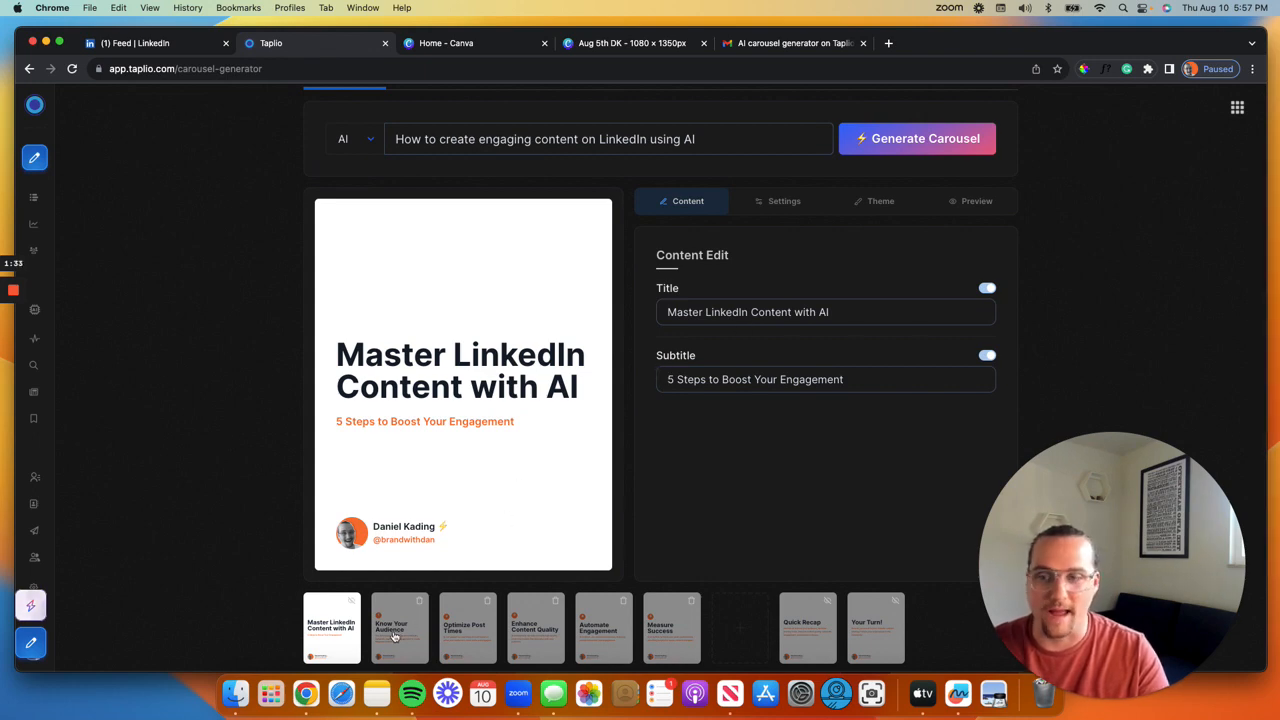
click(395, 637)
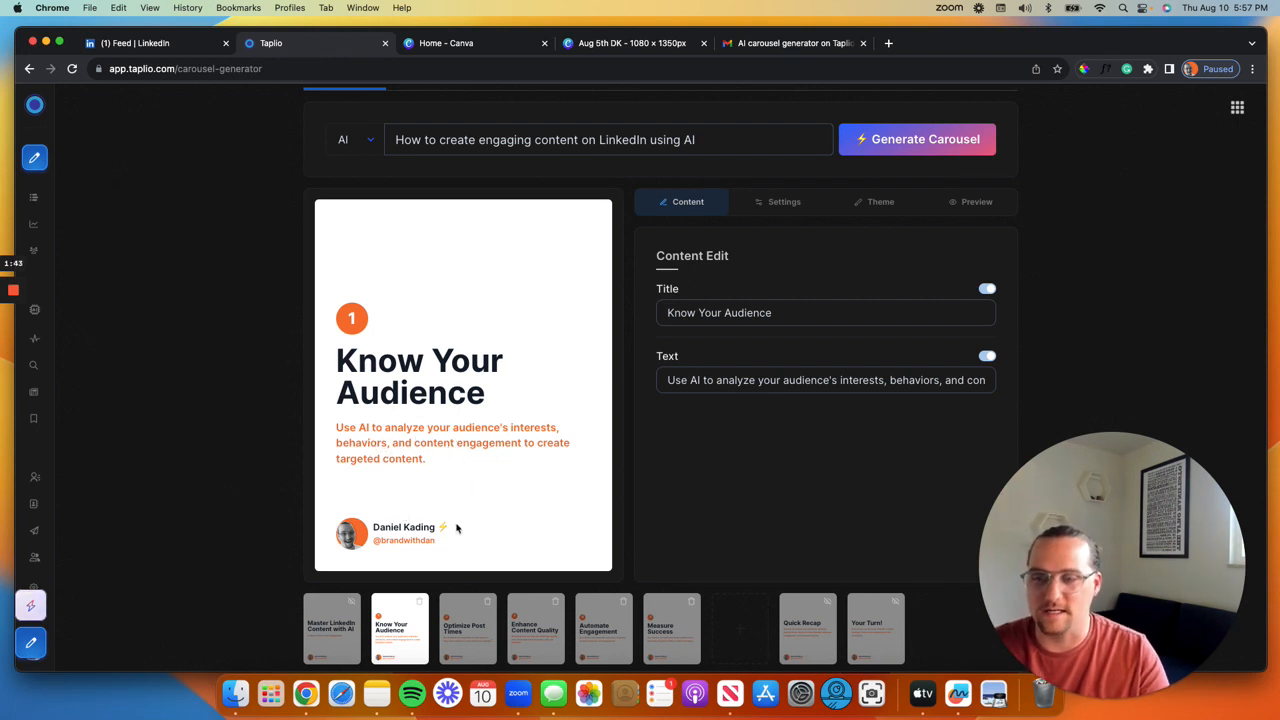
click(470, 641)
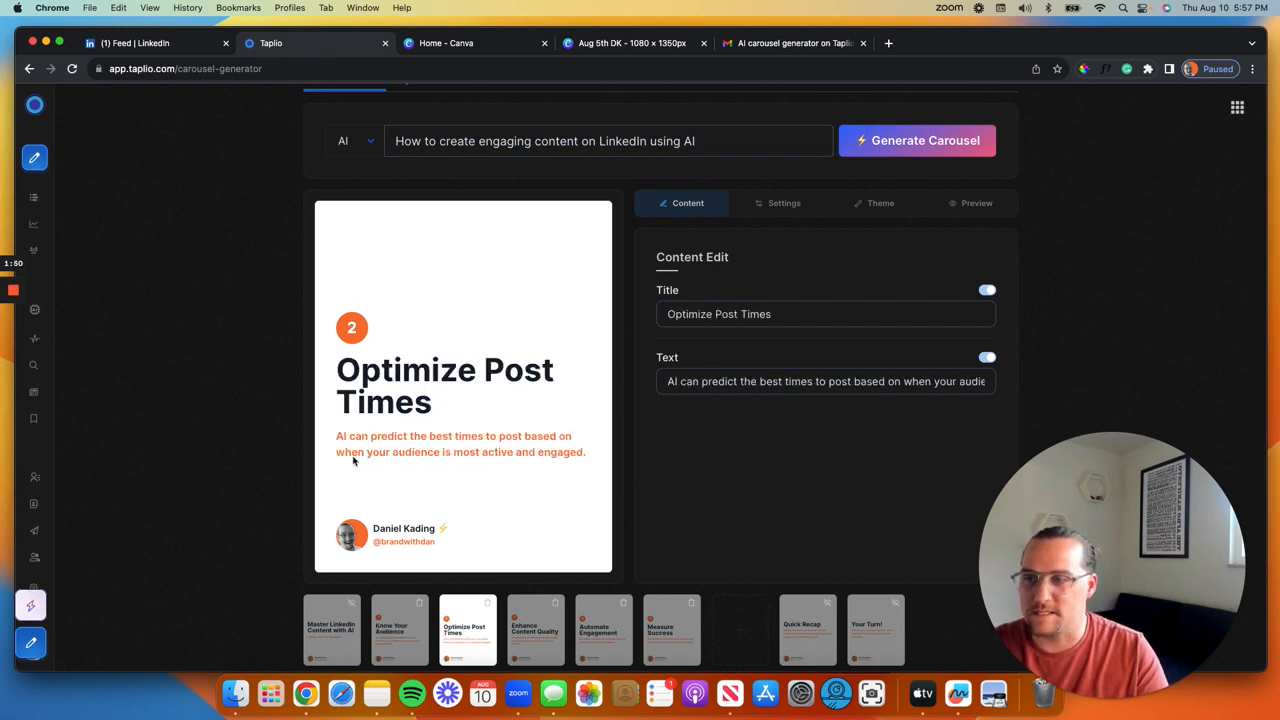
click(536, 632)
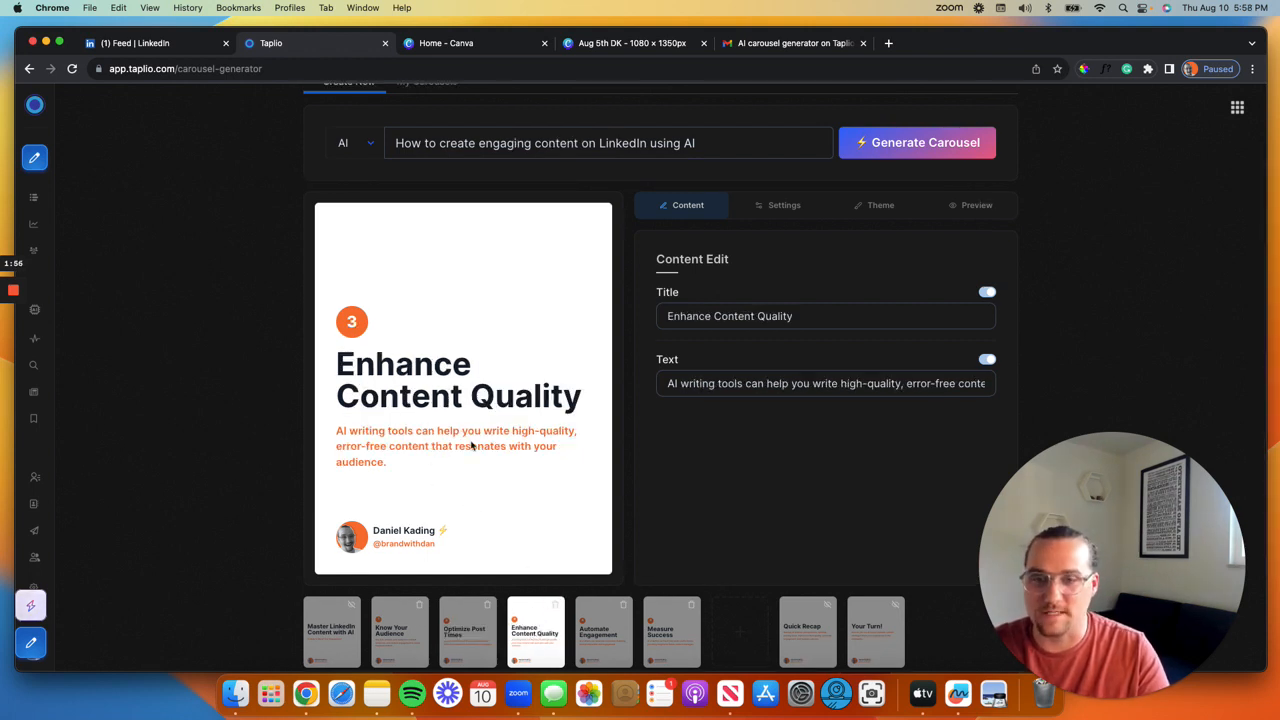
click(603, 650)
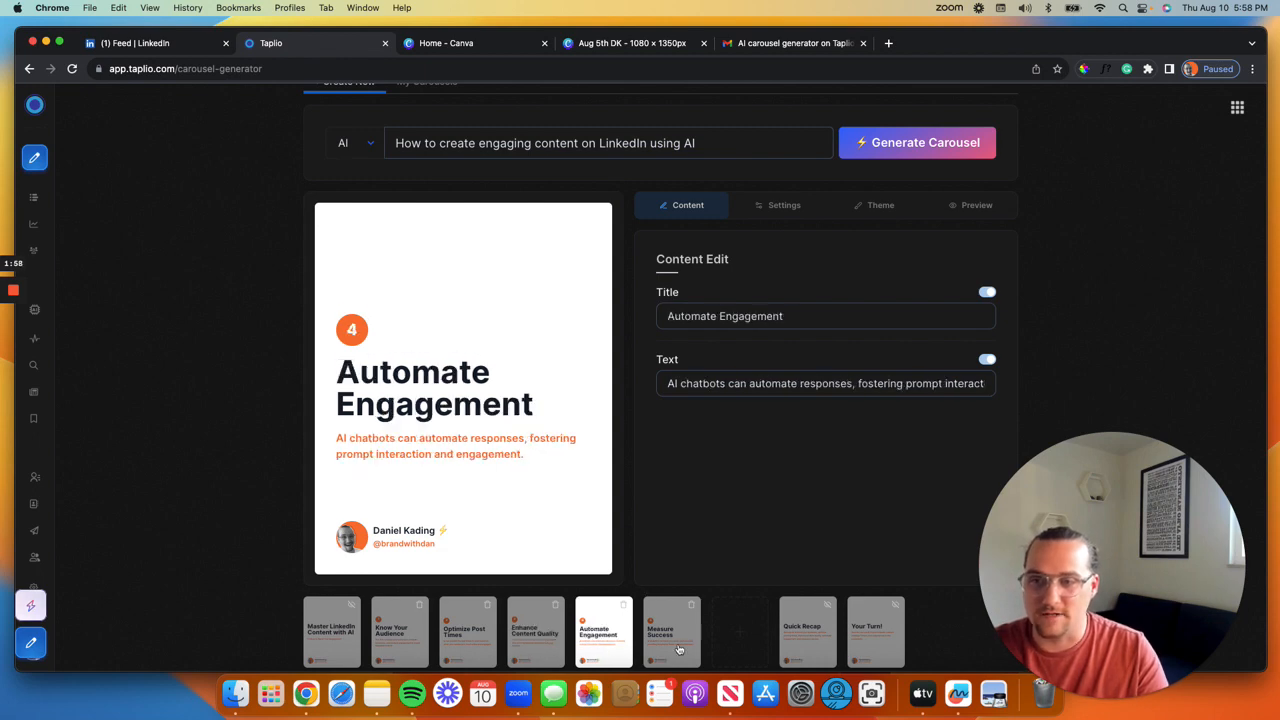
click(684, 641)
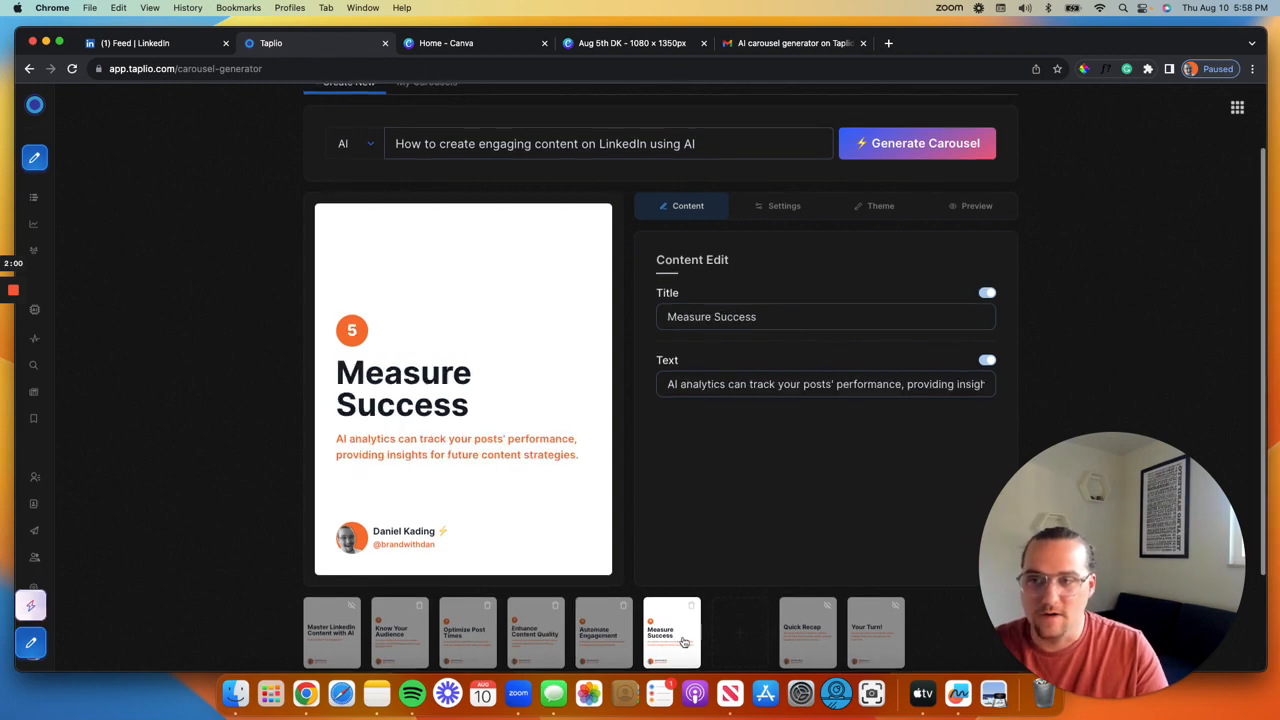
click(812, 638)
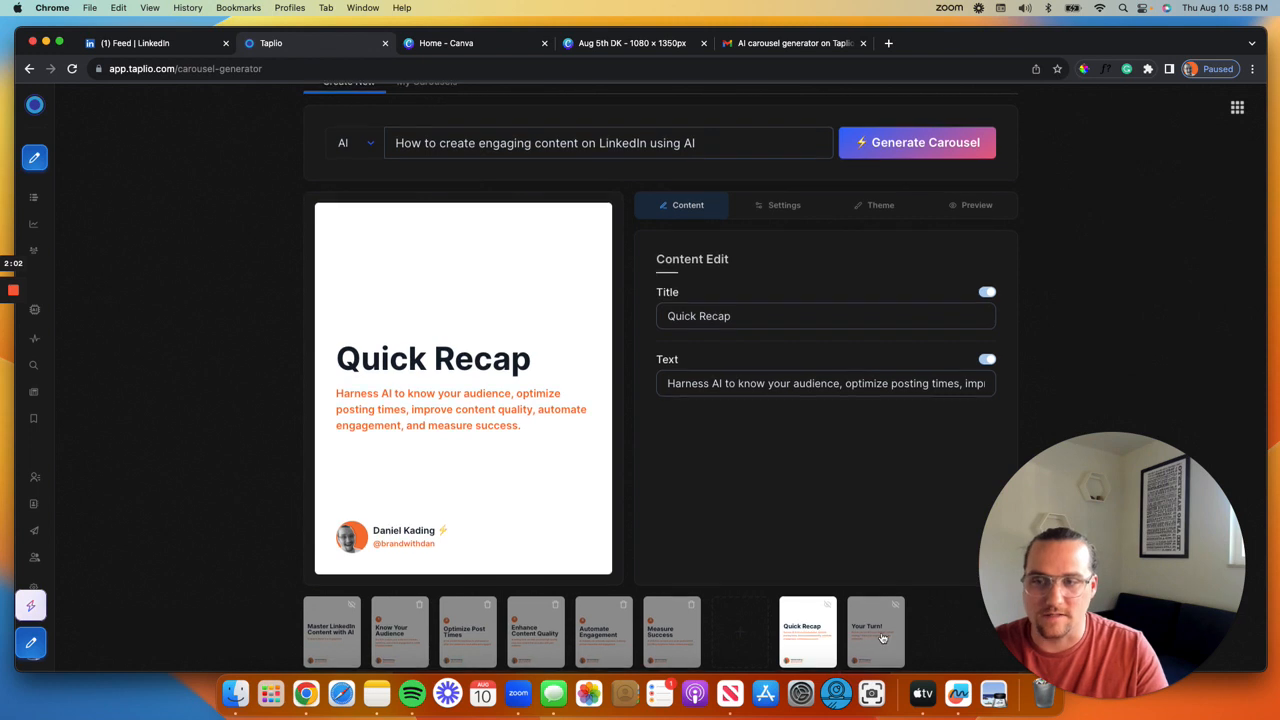
click(893, 640)
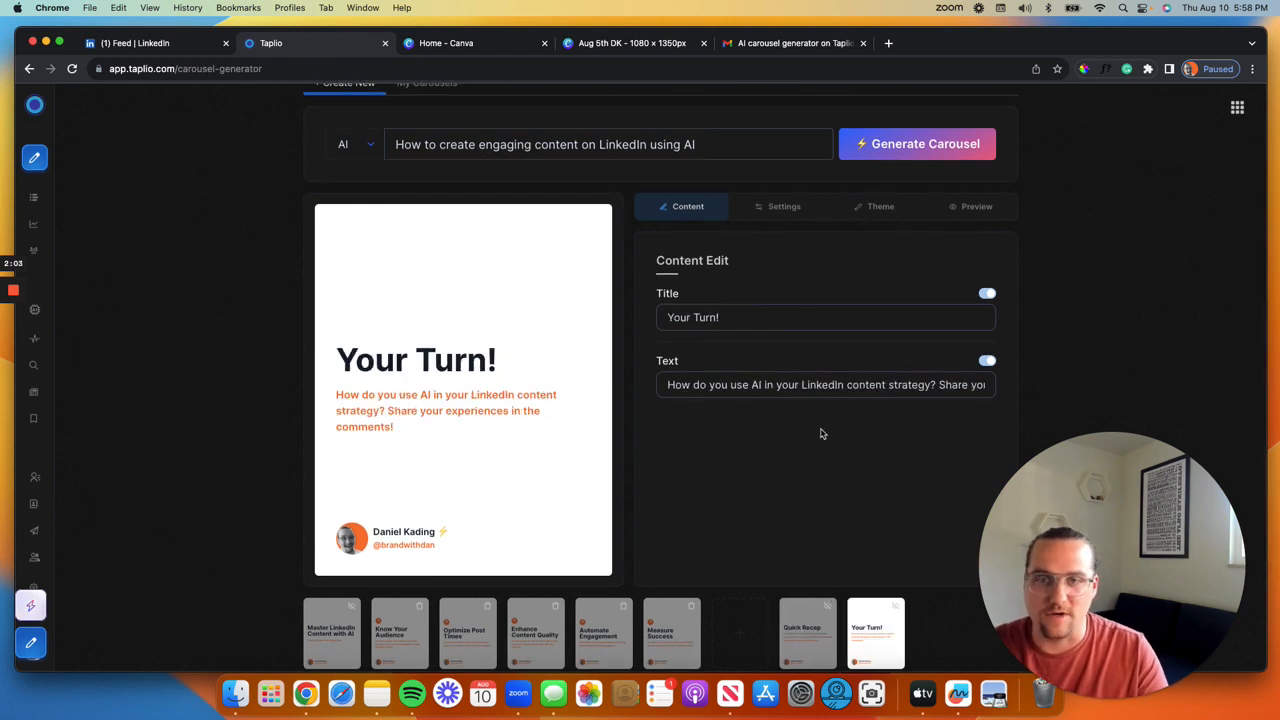
Step: Hide the headshot, name and LinkedIn handle on the carousel slides in the settings
click(783, 210)
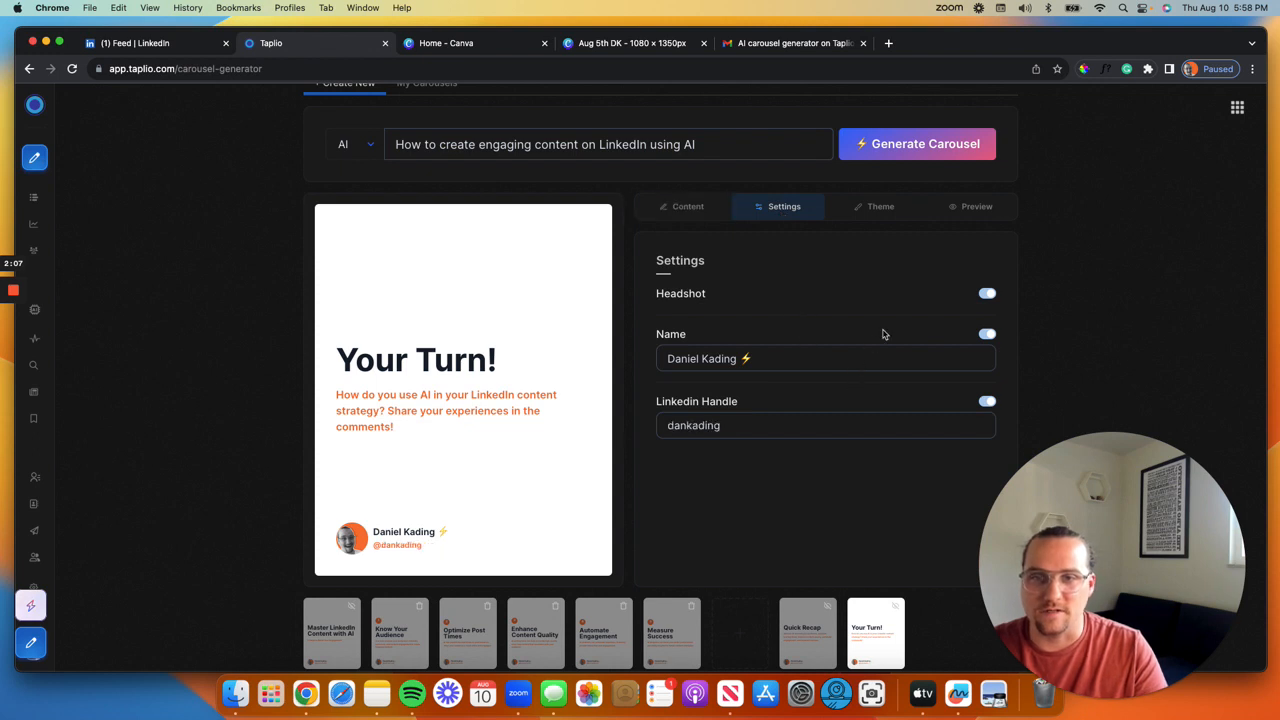
click(985, 295)
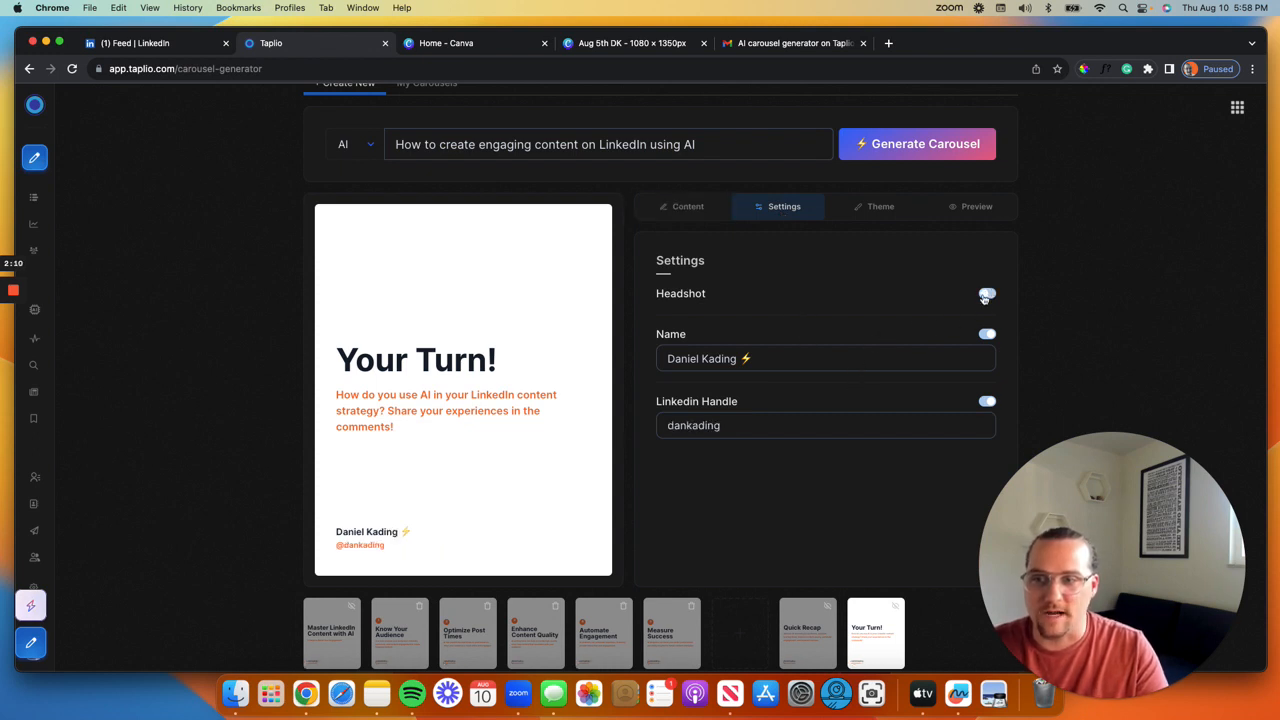
click(988, 336)
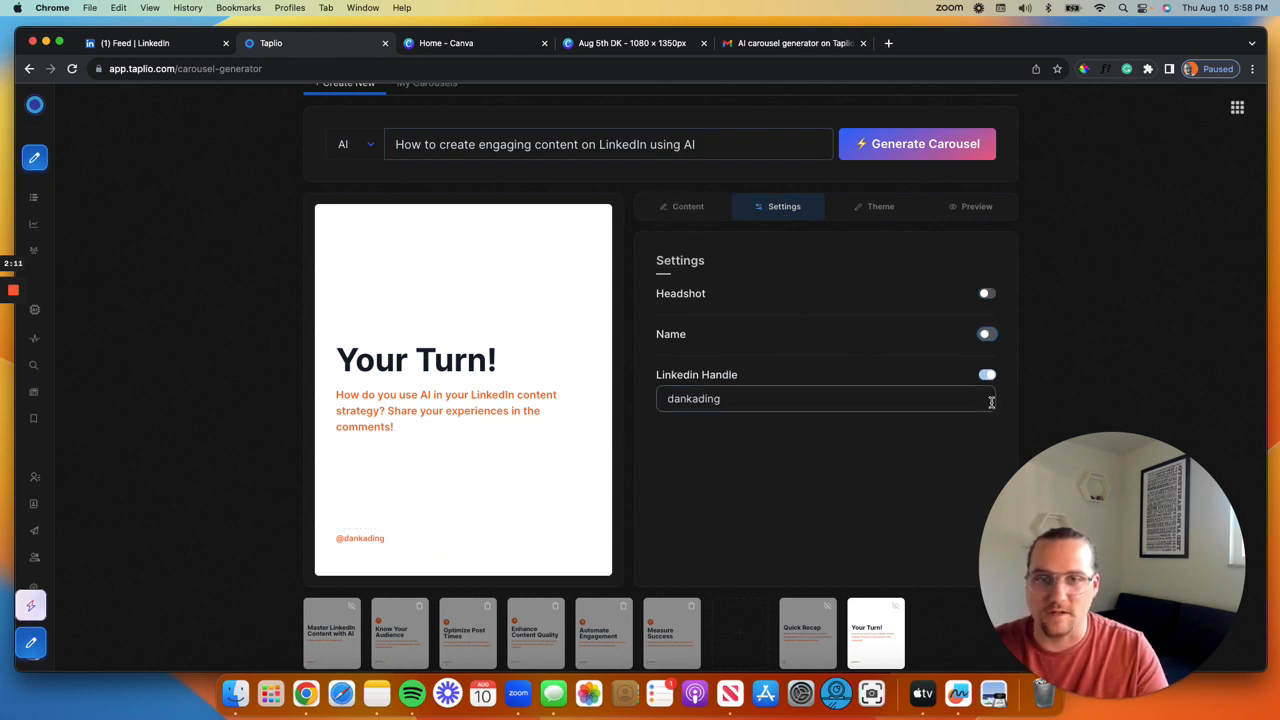
click(988, 376)
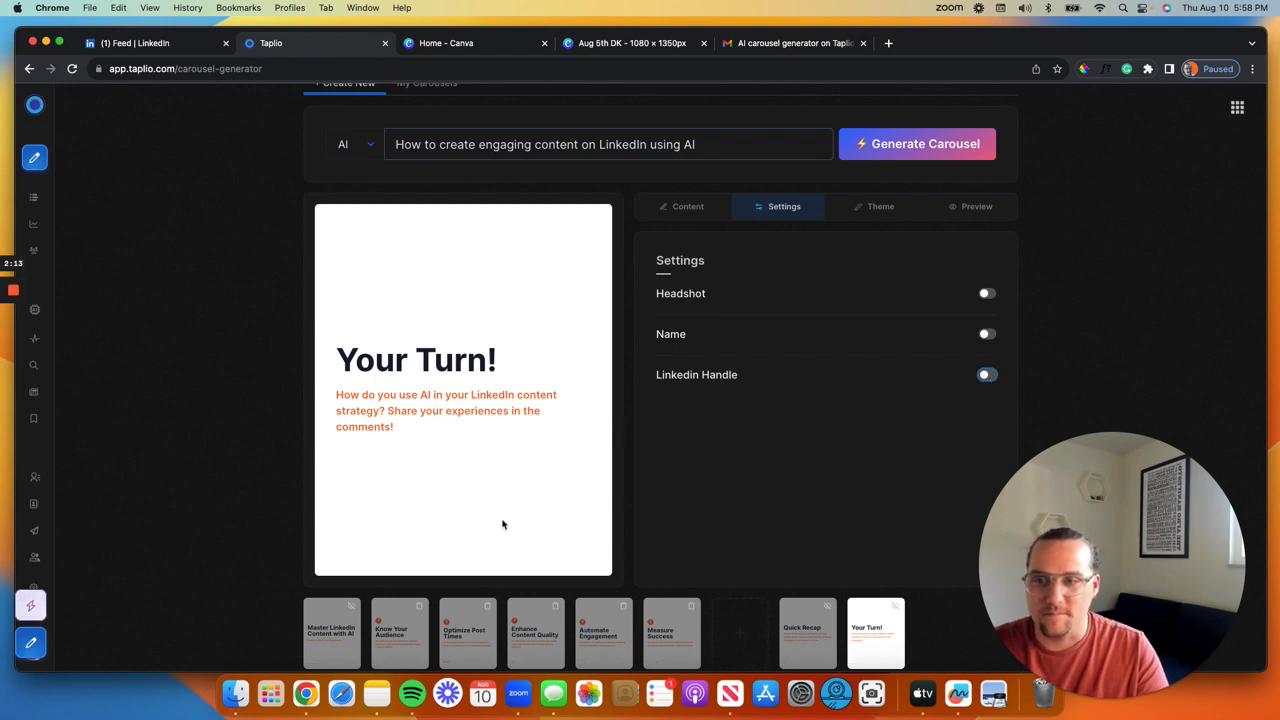
Step: Show the LinkedIn handle on the slides and replace its text with the creator's brand handle
click(988, 378)
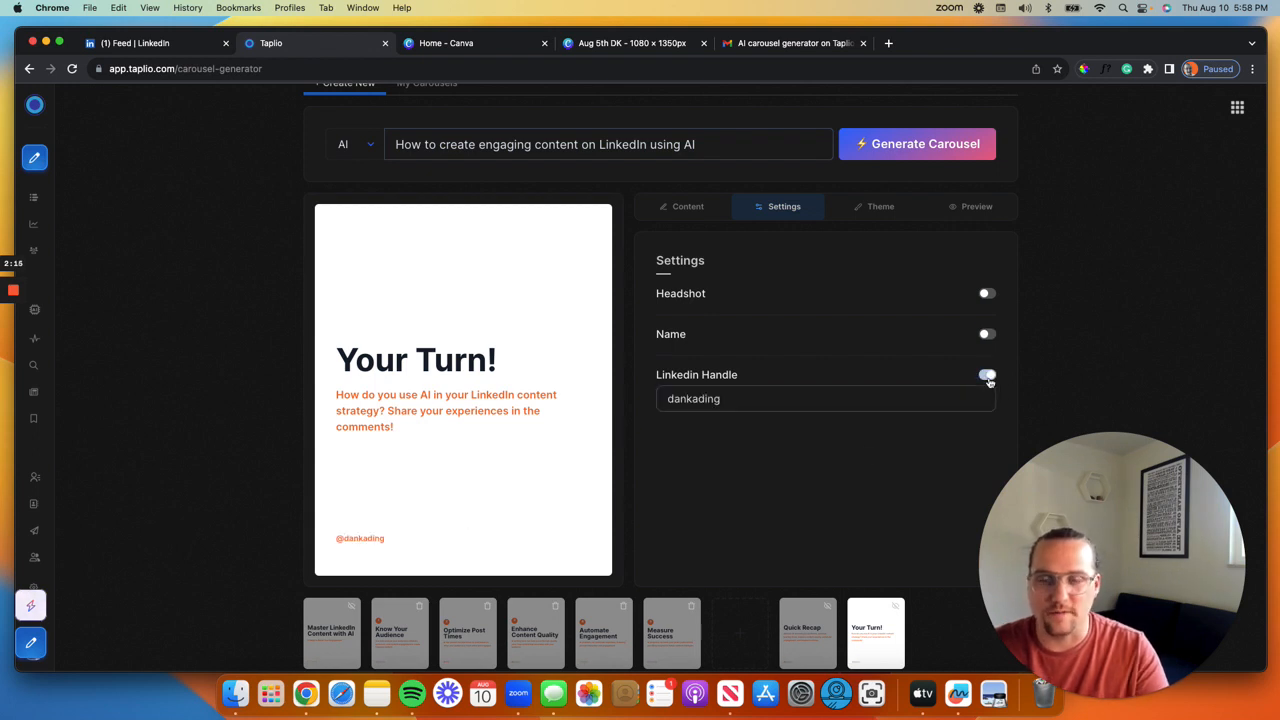
click(782, 405)
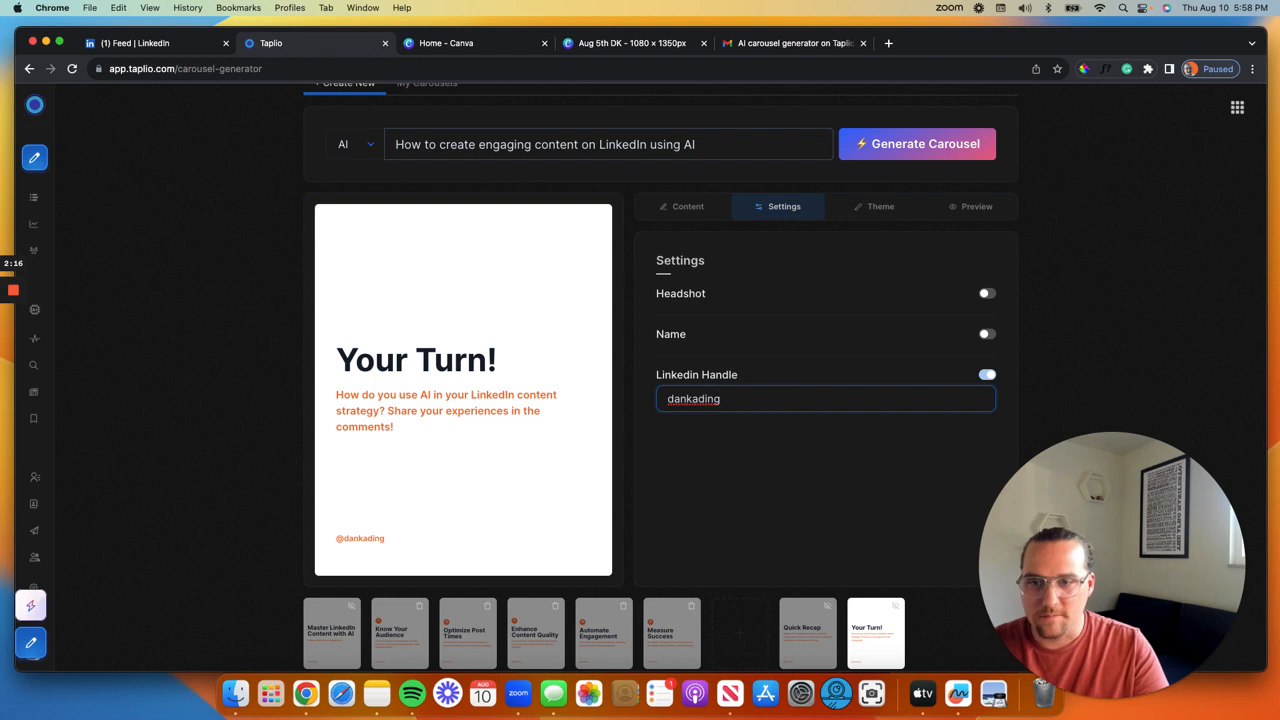
key(BackSpace)
key(BackSpace)
key(BackSpace)
key(BackSpace)
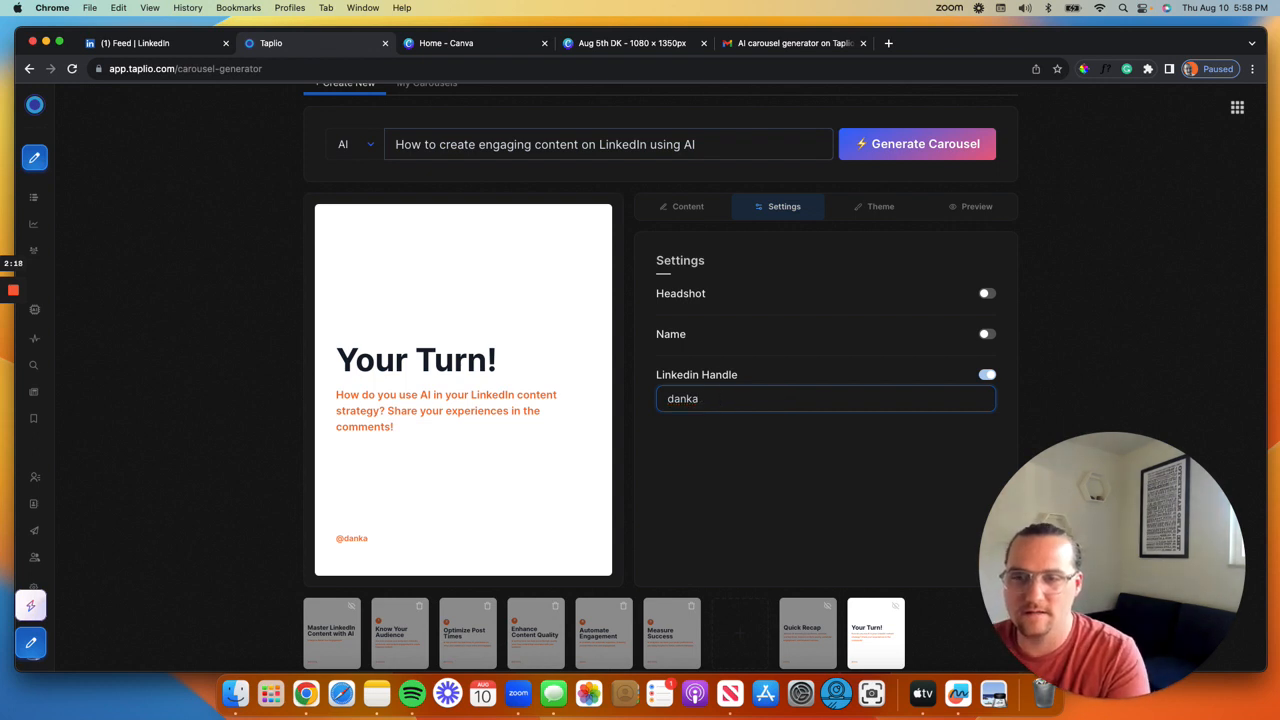
key(BackSpace)
key(BackSpace)
key(BackSpace)
key(BackSpace)
key(BackSpace)
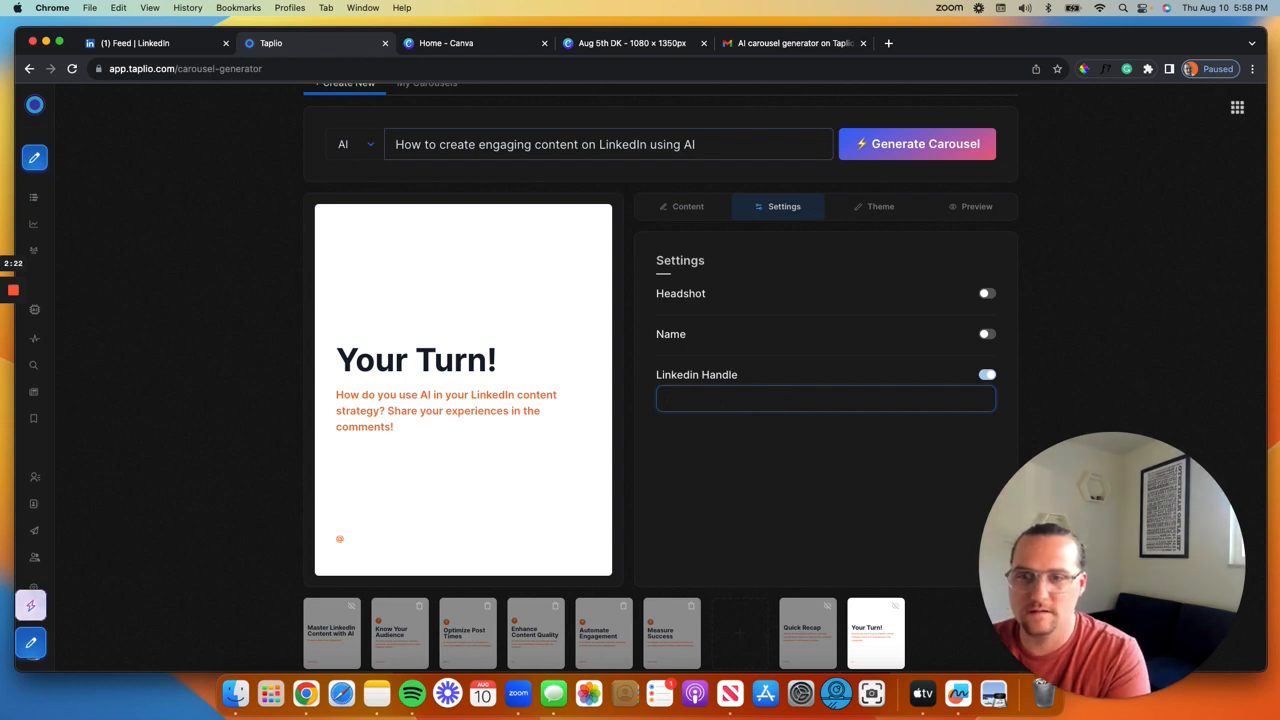
text(bran)
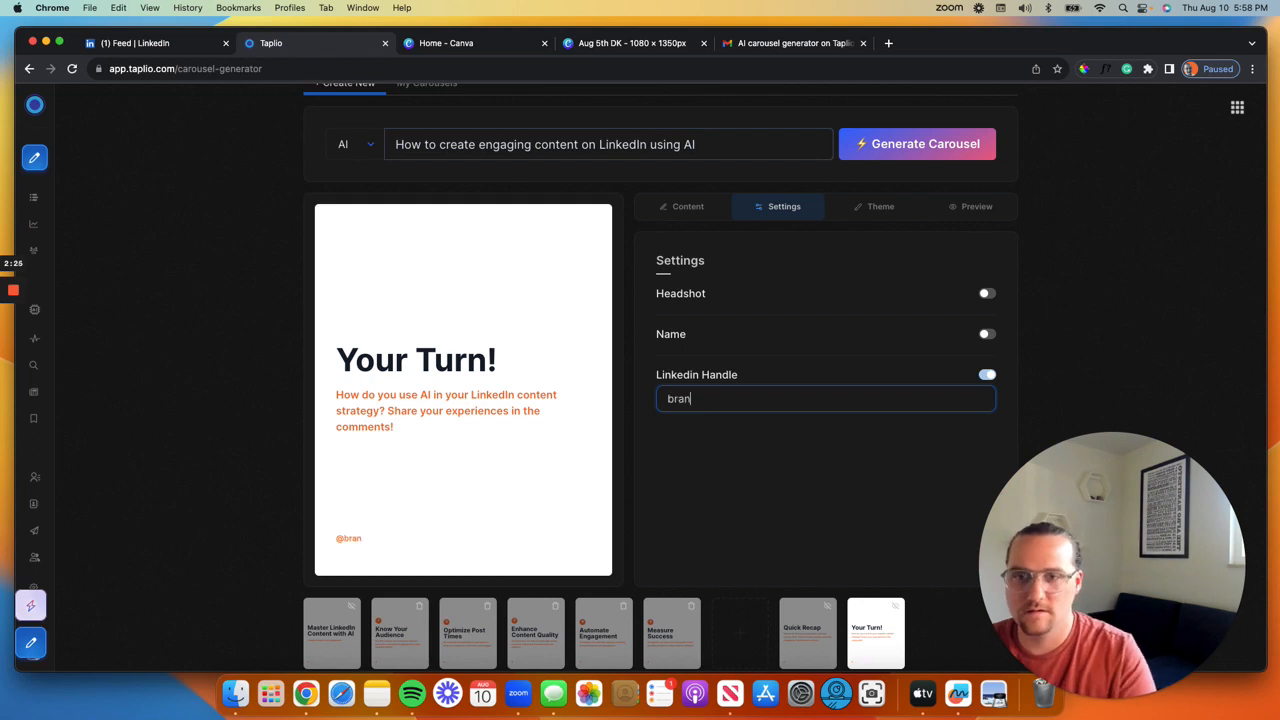
text(dwithdan)
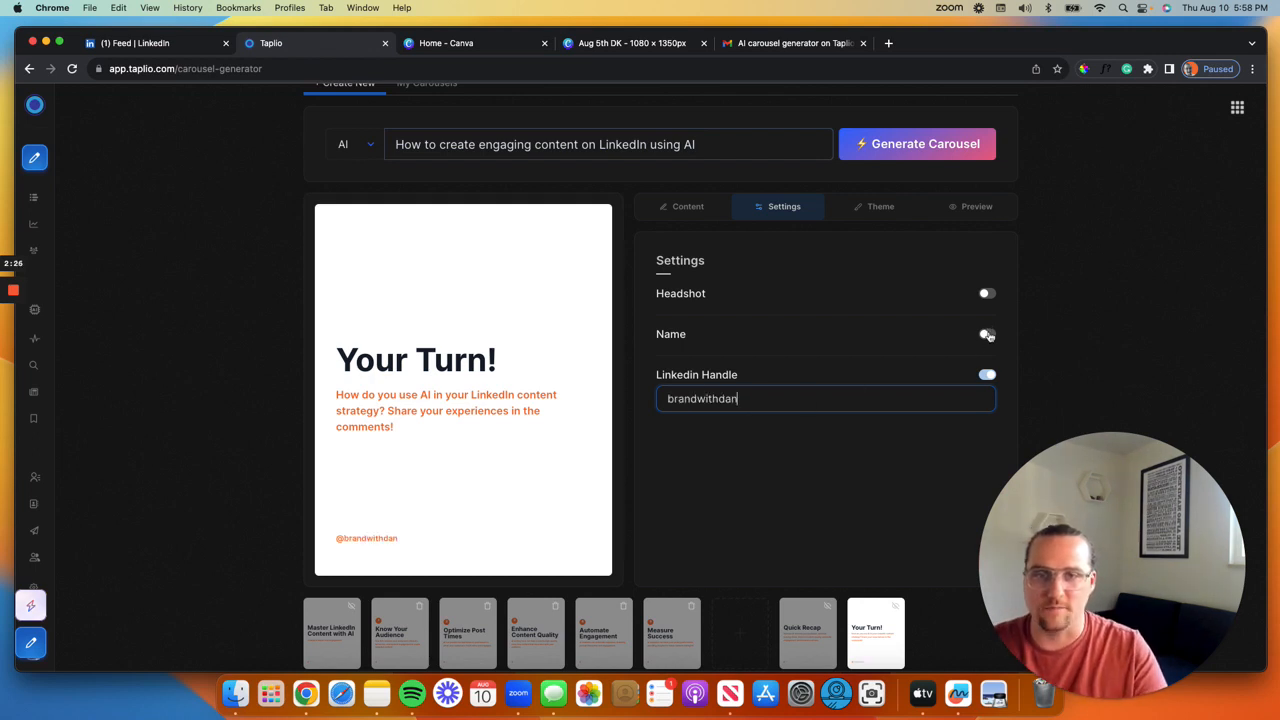
Step: Turn the creator's name and headshot back on for the carousel slides
click(987, 335)
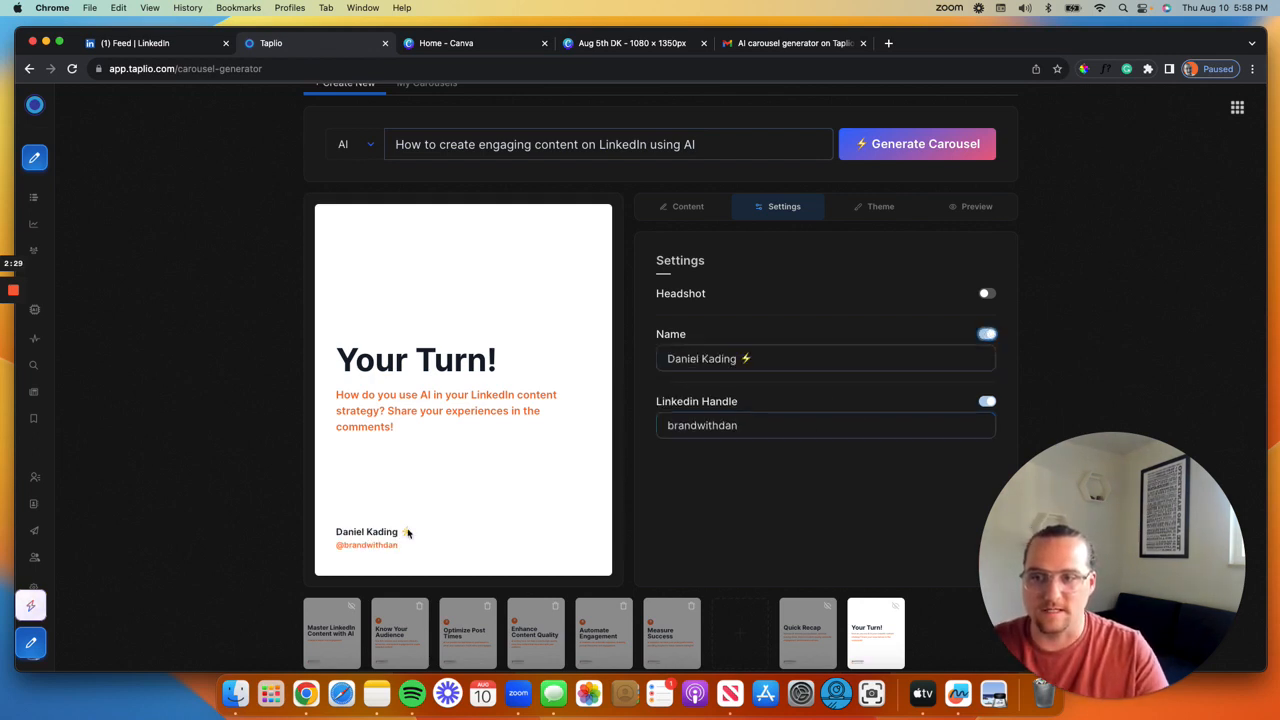
click(985, 296)
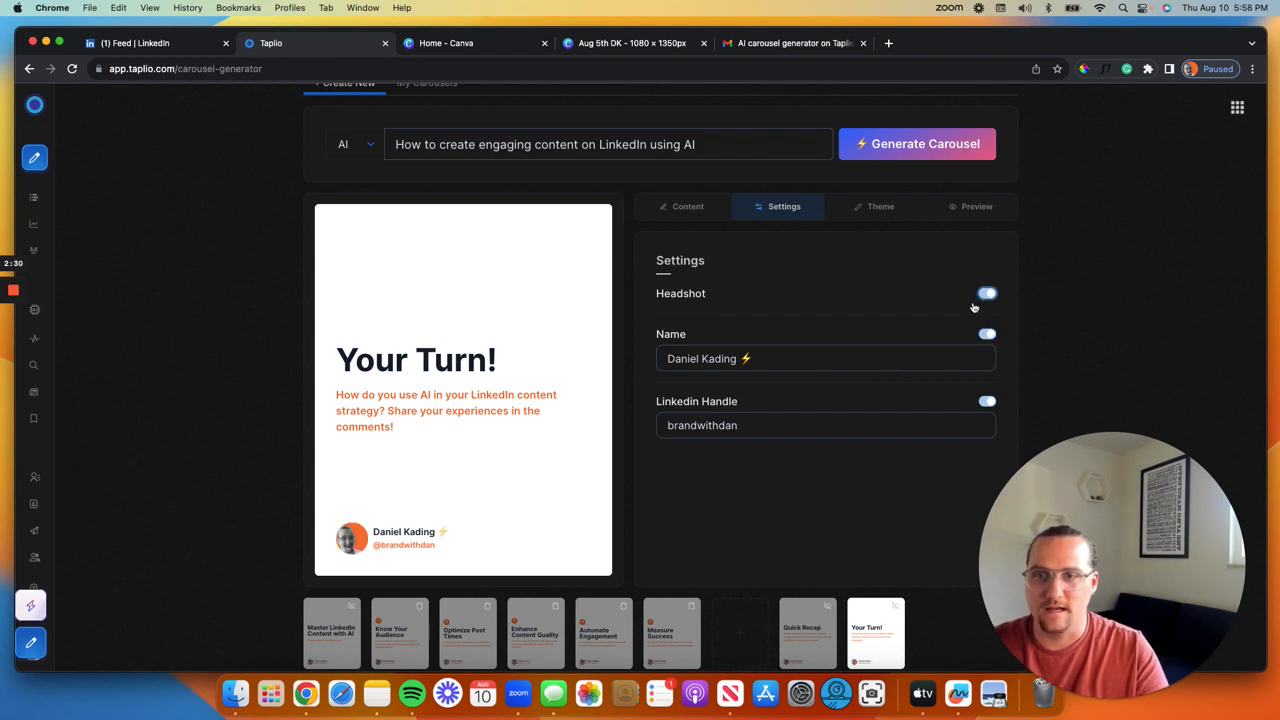
Step: Show the cover slide with the theme options and try the teal colour palette, followed by the indigo-blue one
click(884, 207)
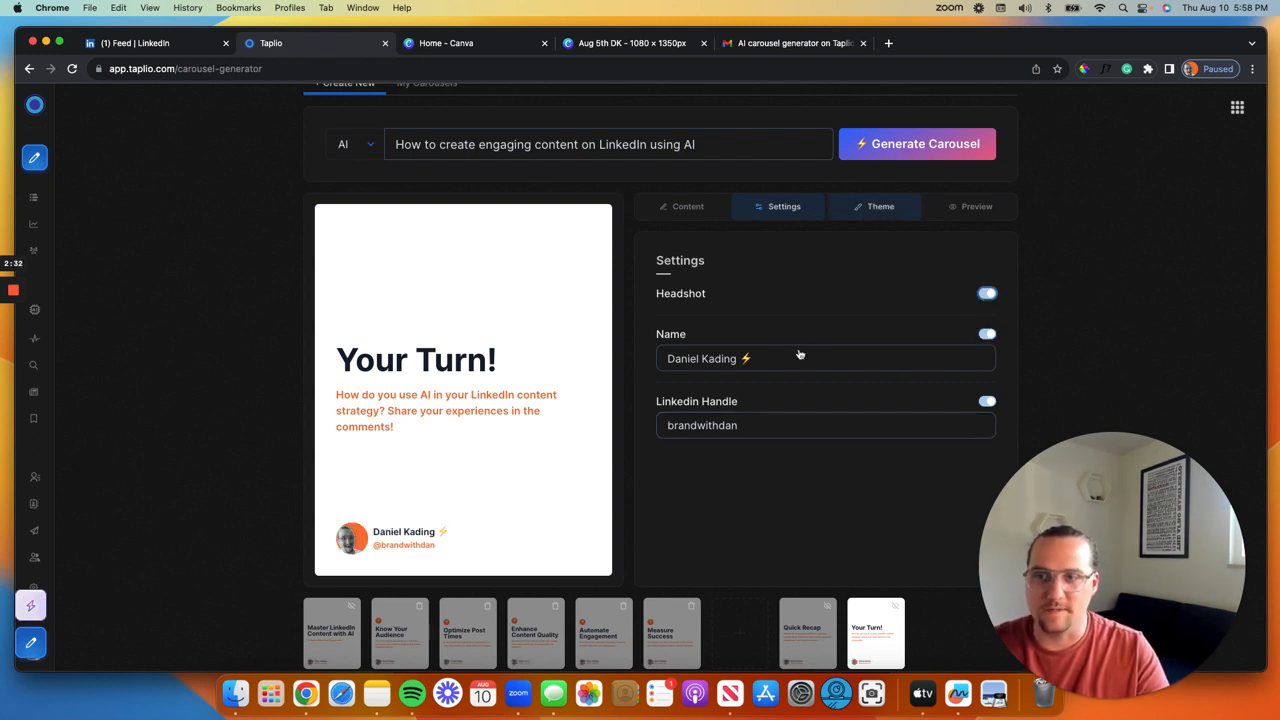
click(330, 640)
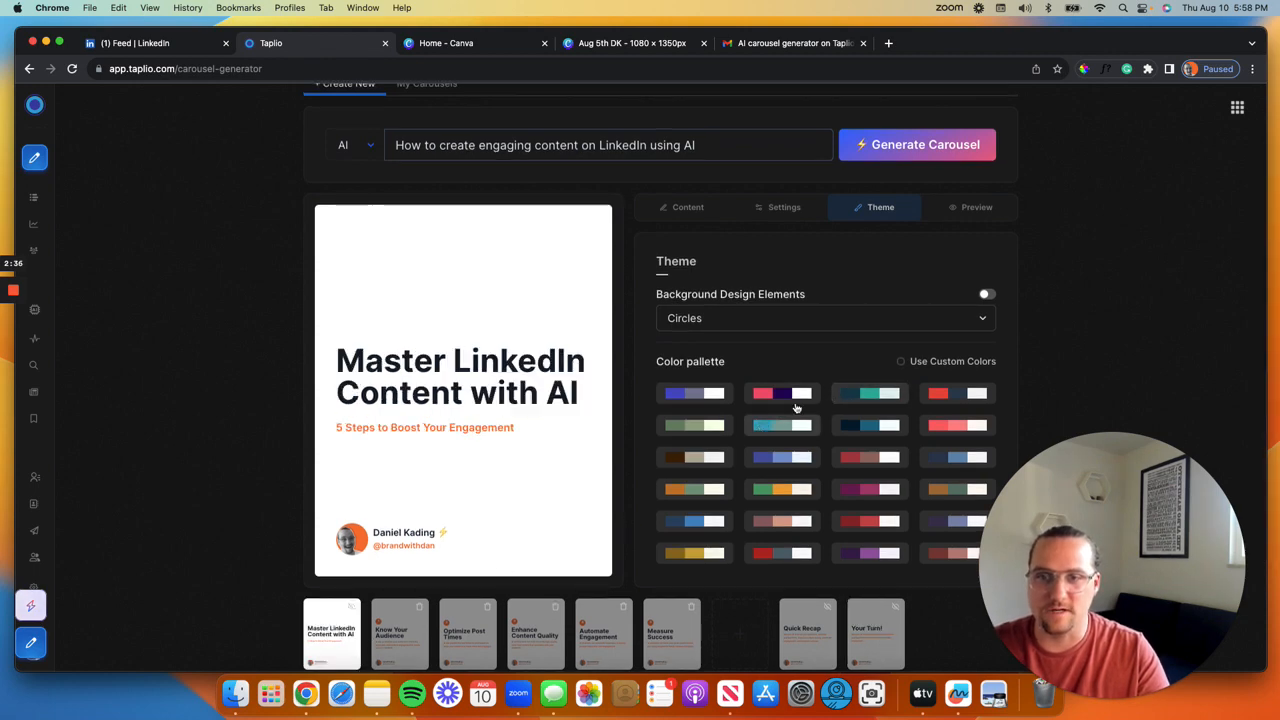
click(880, 396)
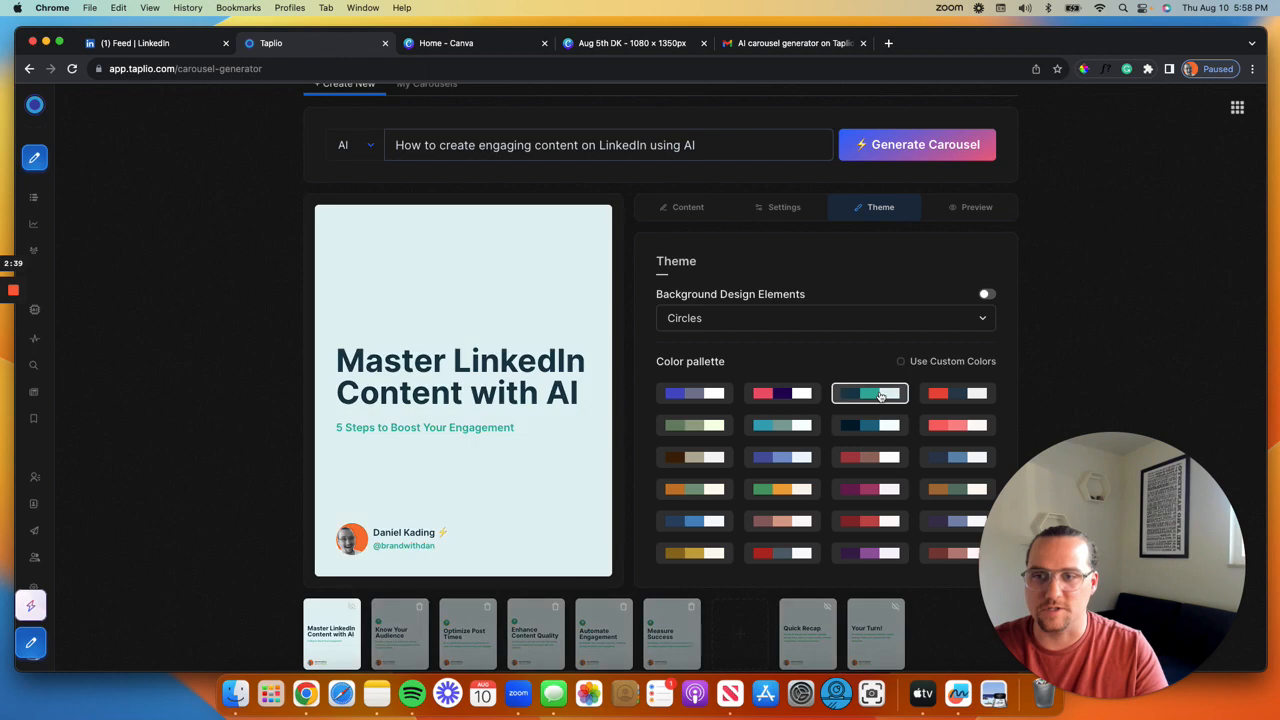
click(777, 460)
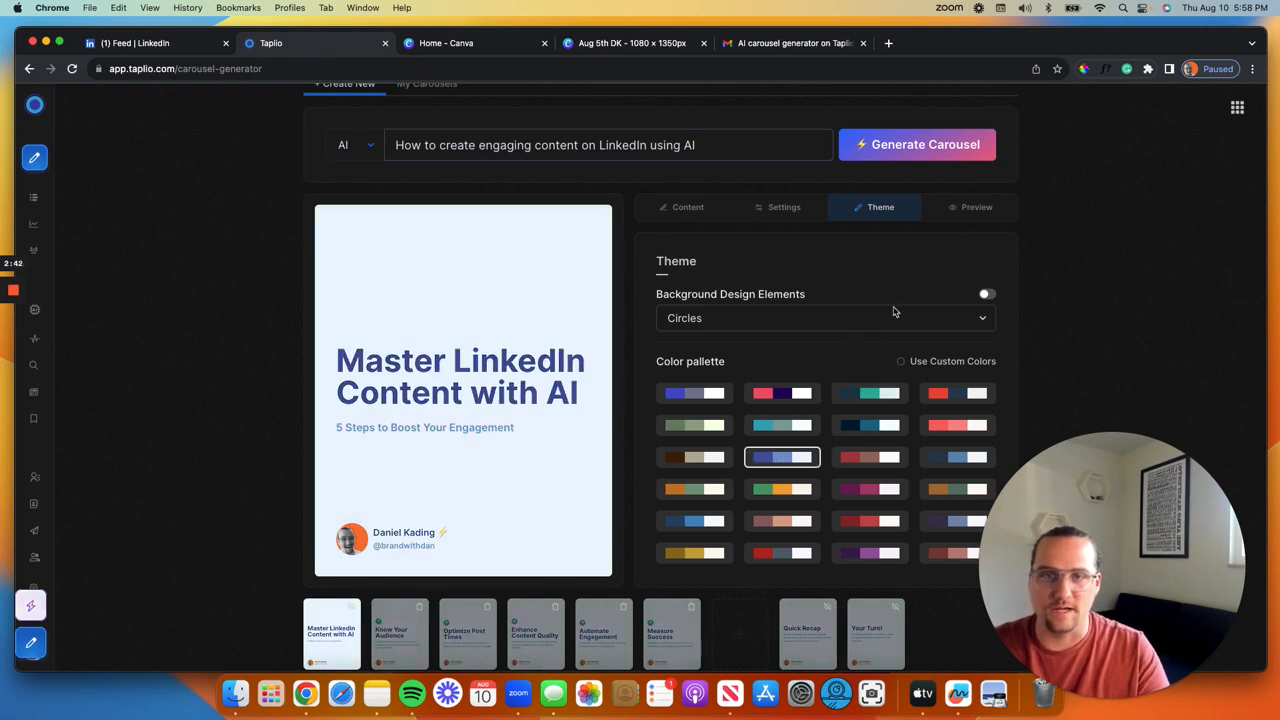
Step: Set the background design elements to Triangles and turn them on for the slides
click(875, 318)
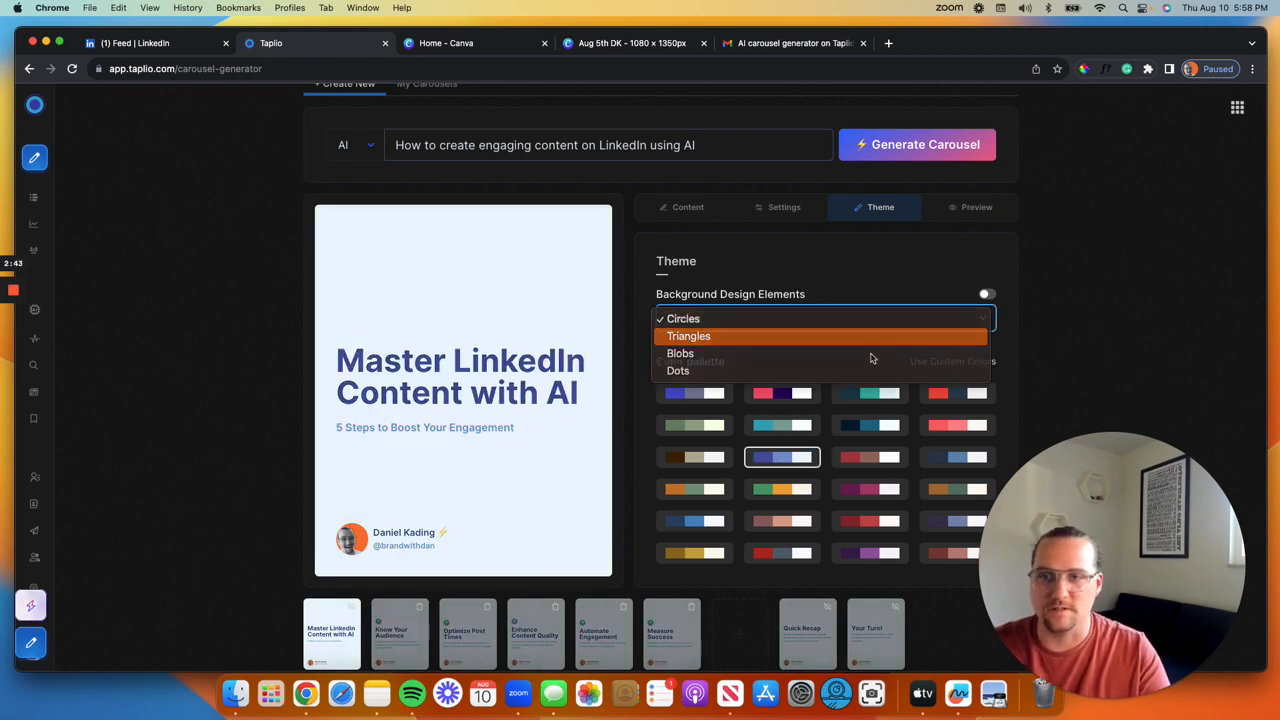
key(Escape)
click(884, 318)
click(886, 320)
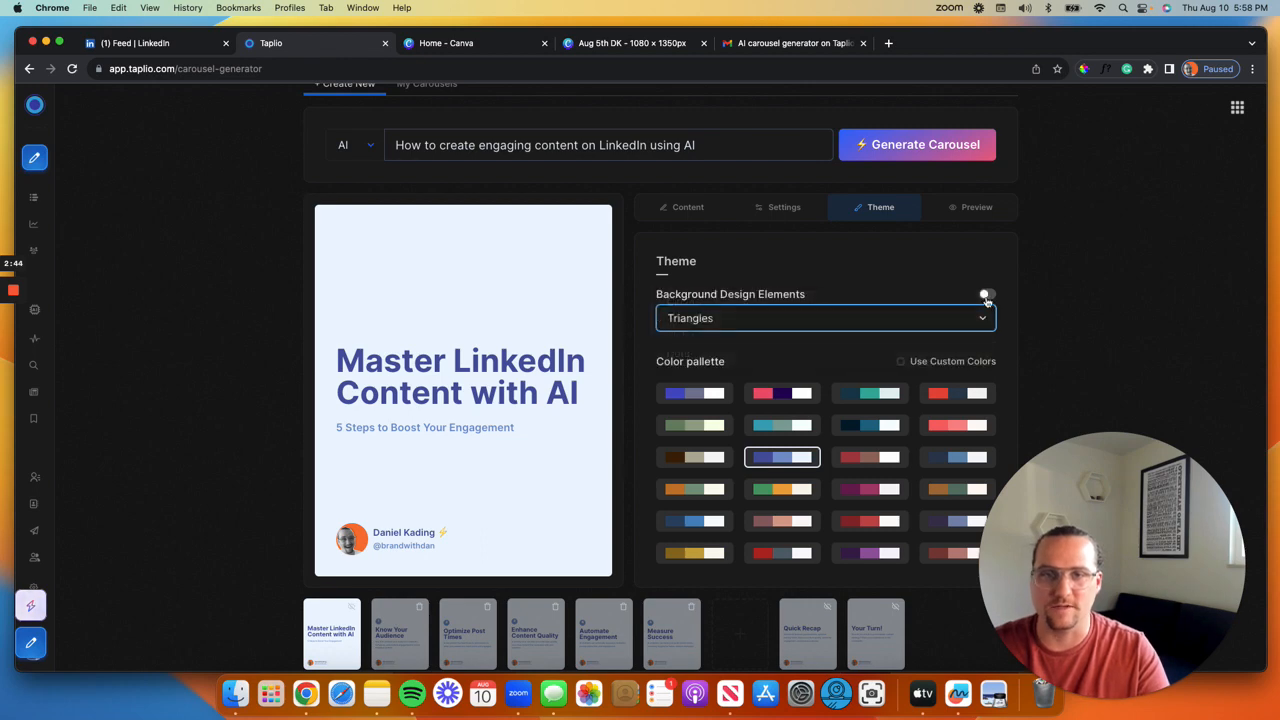
click(986, 297)
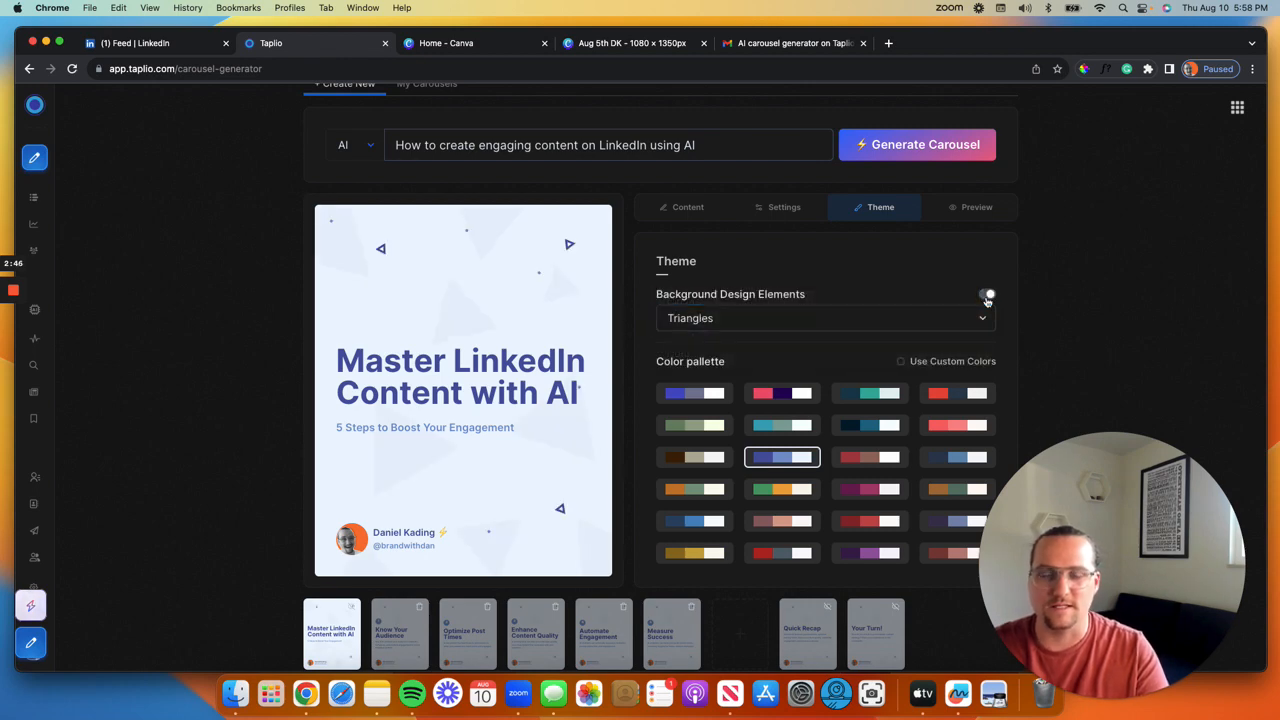
Step: Try Blobs as the background design elements, and settle on Dots
click(869, 320)
key(Escape)
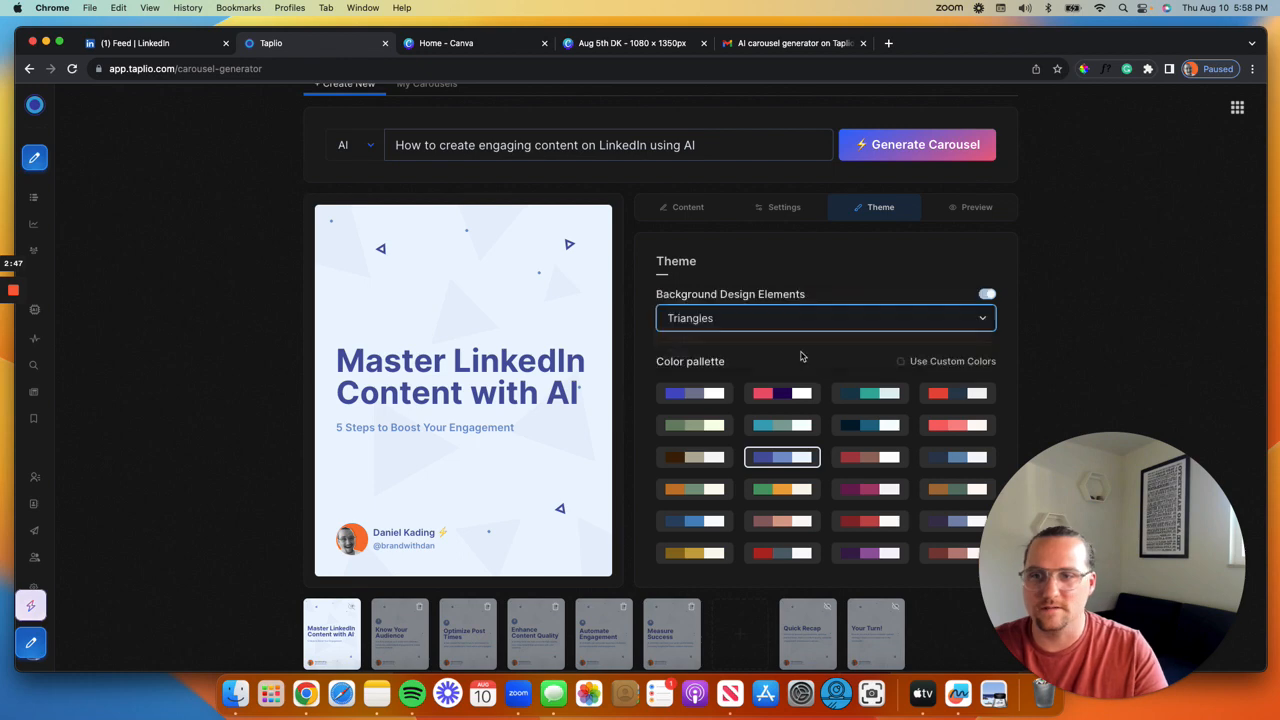
click(848, 329)
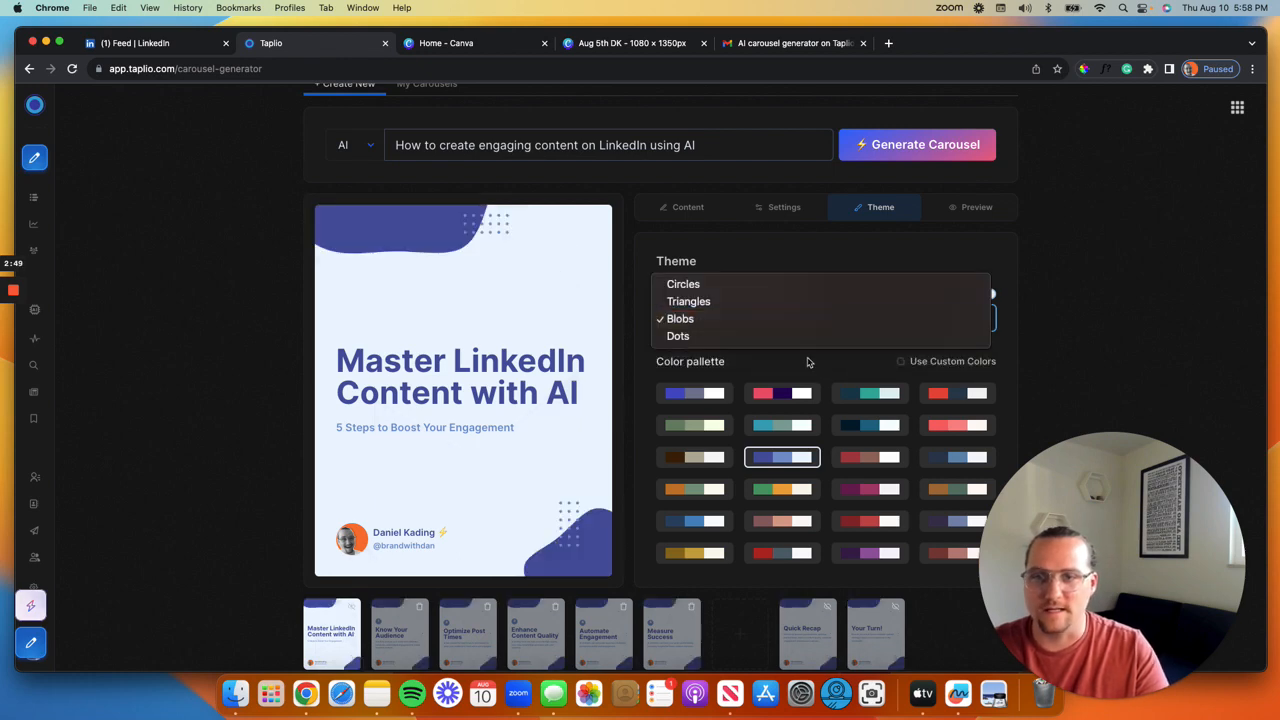
click(817, 346)
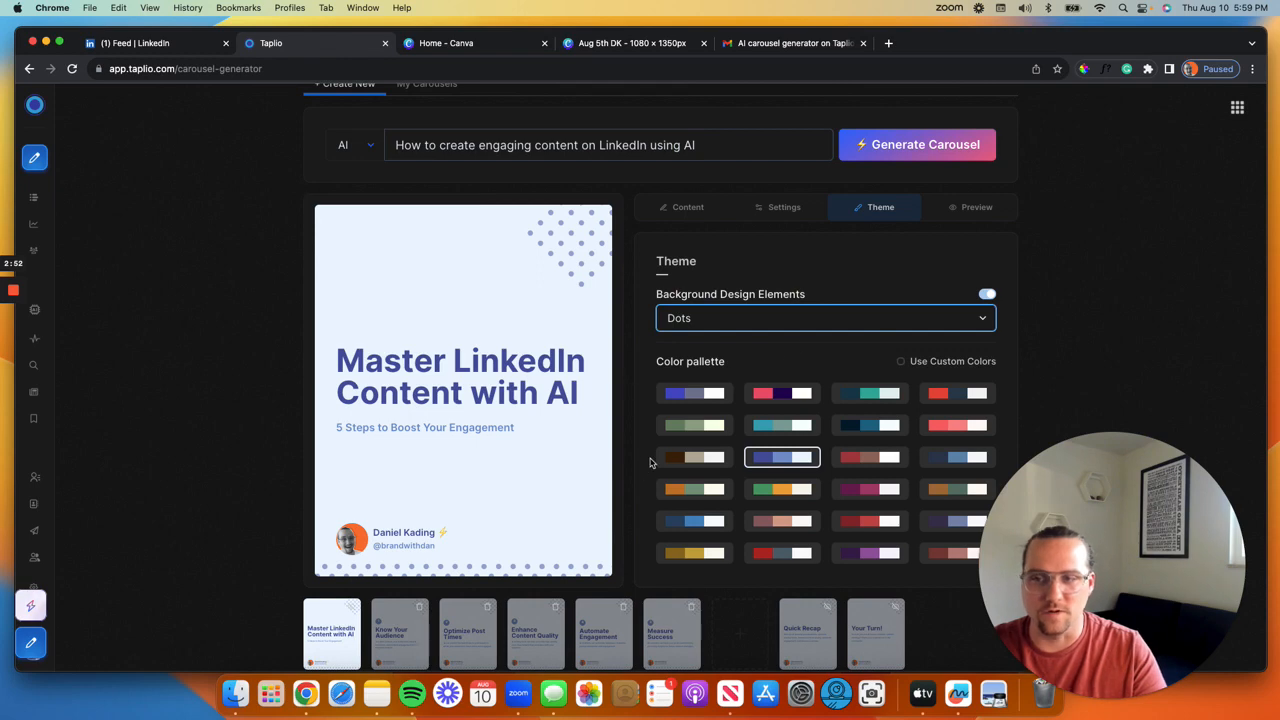
Step: Try the green-and-orange and dark-blue colour palettes, and apply the dark red palette with the near-white background
click(798, 488)
scroll(790, 488, down, 1)
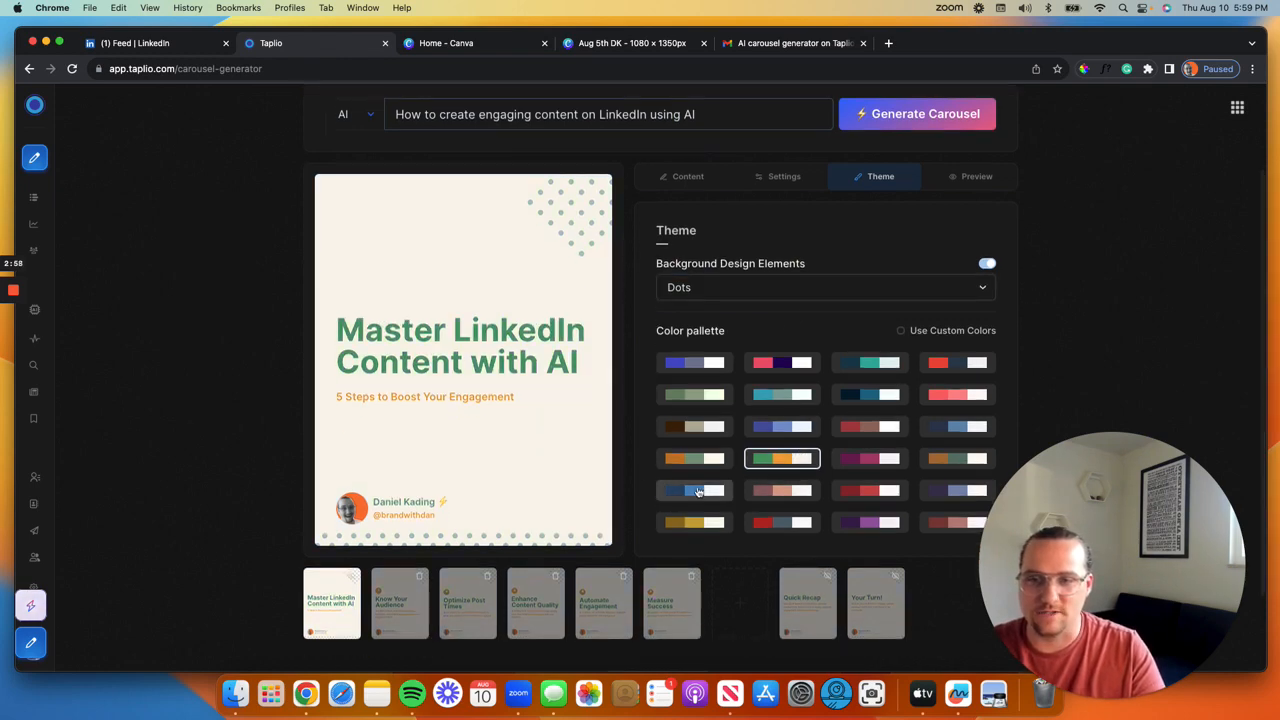
click(698, 491)
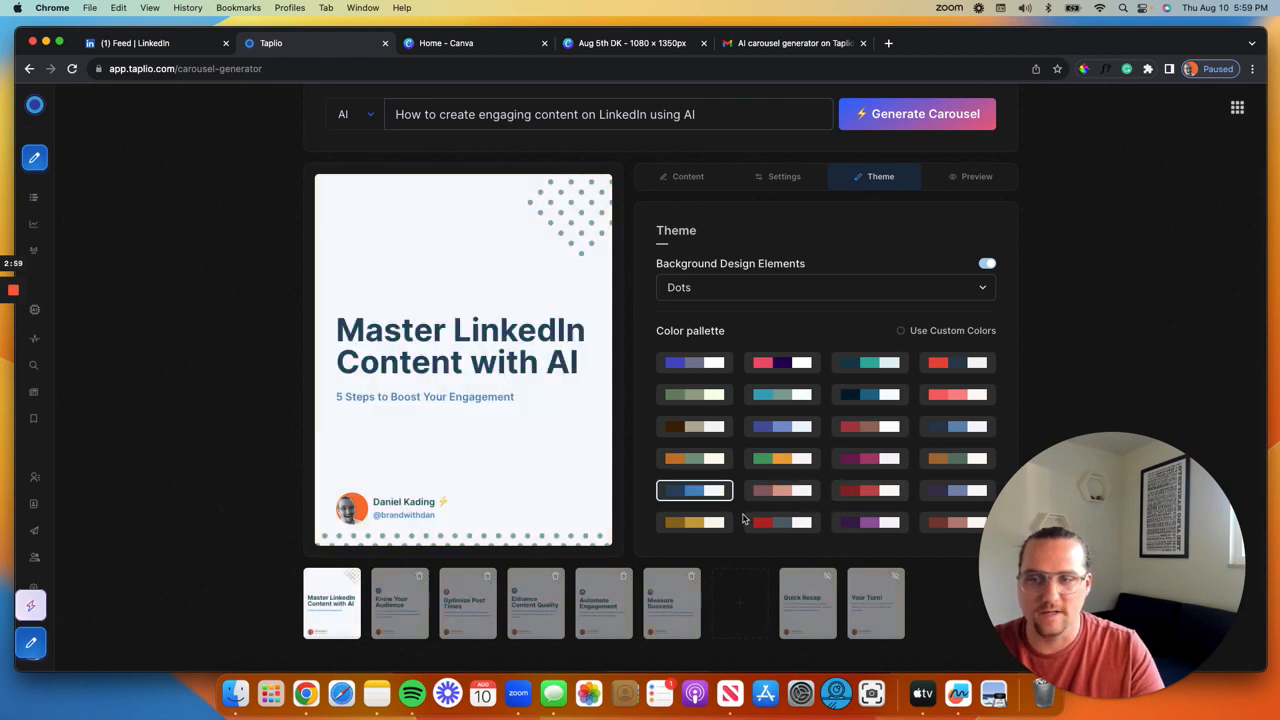
scroll(879, 497, up, 1)
click(879, 497)
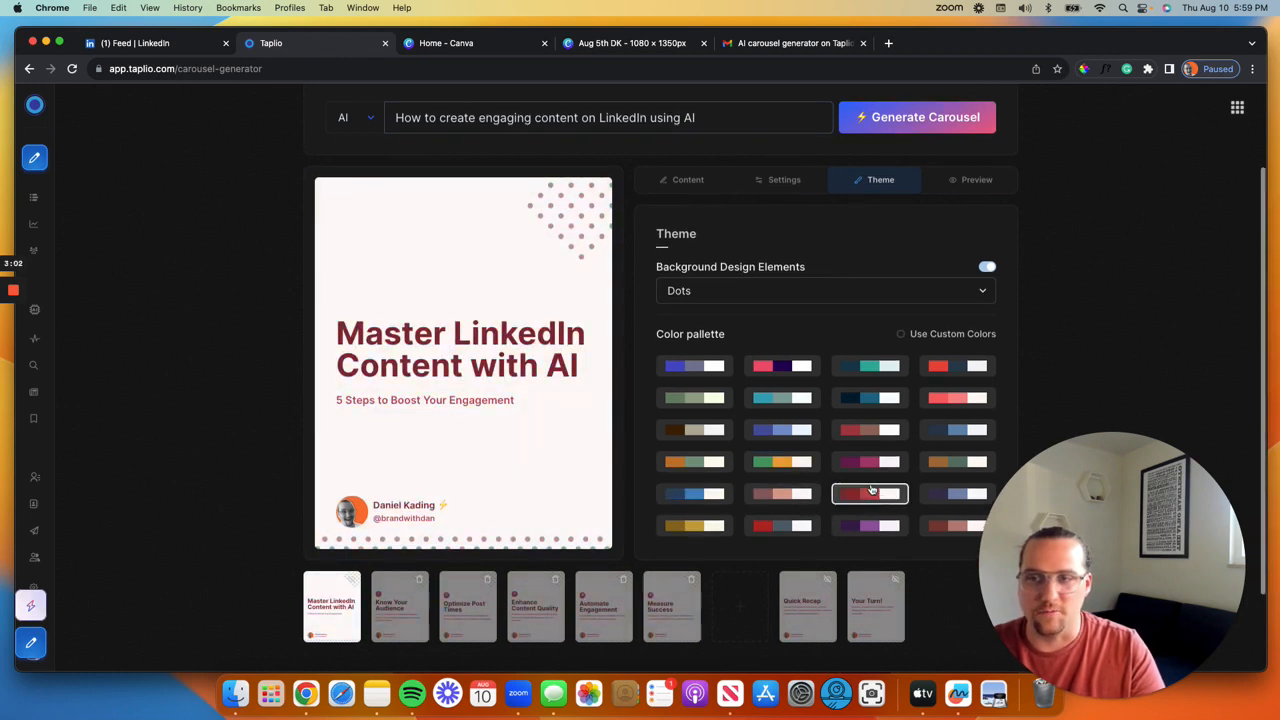
scroll(877, 492, down, 3)
scroll(873, 486, up, 3)
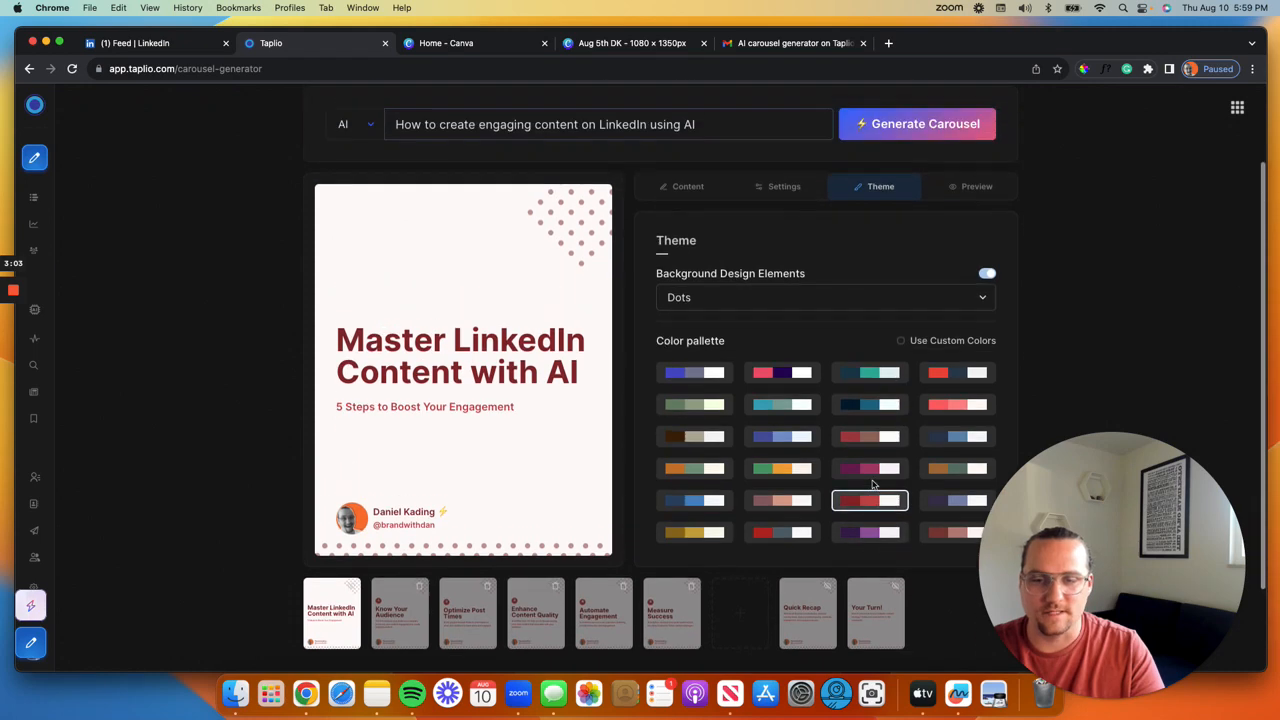
Step: Preview the whole carousel from the cover slide through "Your Turn!" and exit the preview
click(976, 180)
scroll(862, 406, right, 5)
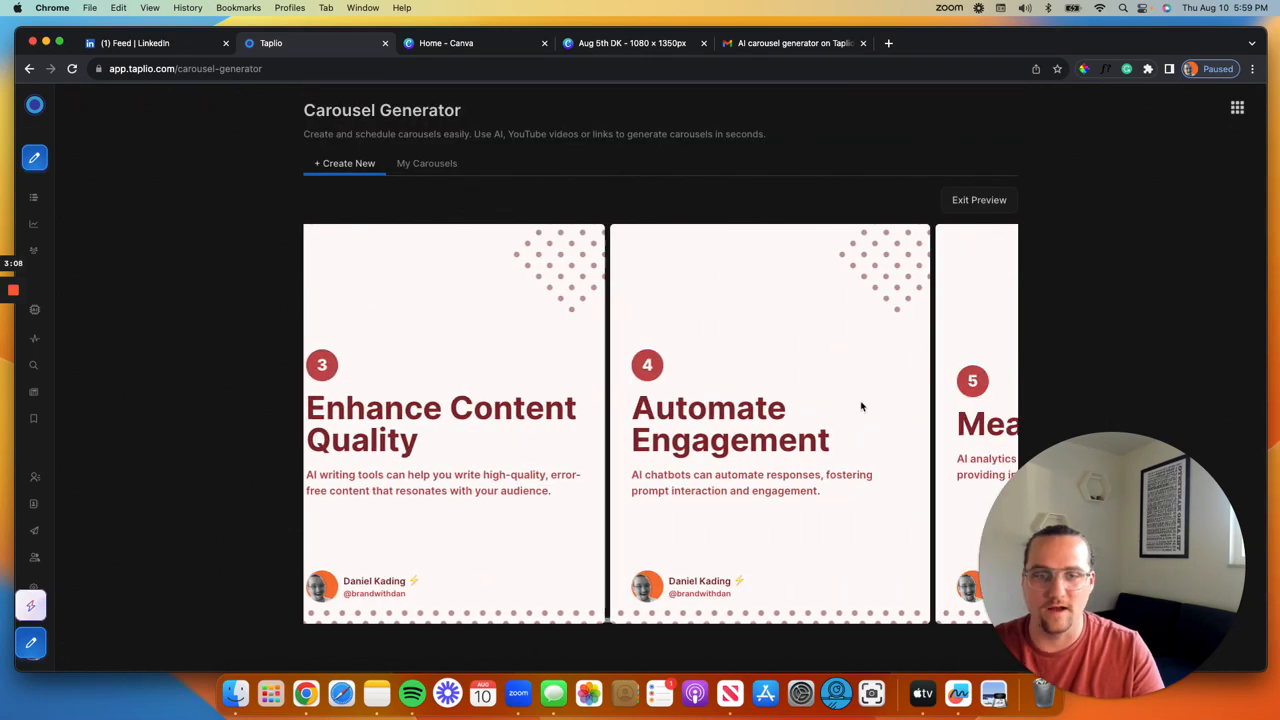
scroll(862, 406, right, 5)
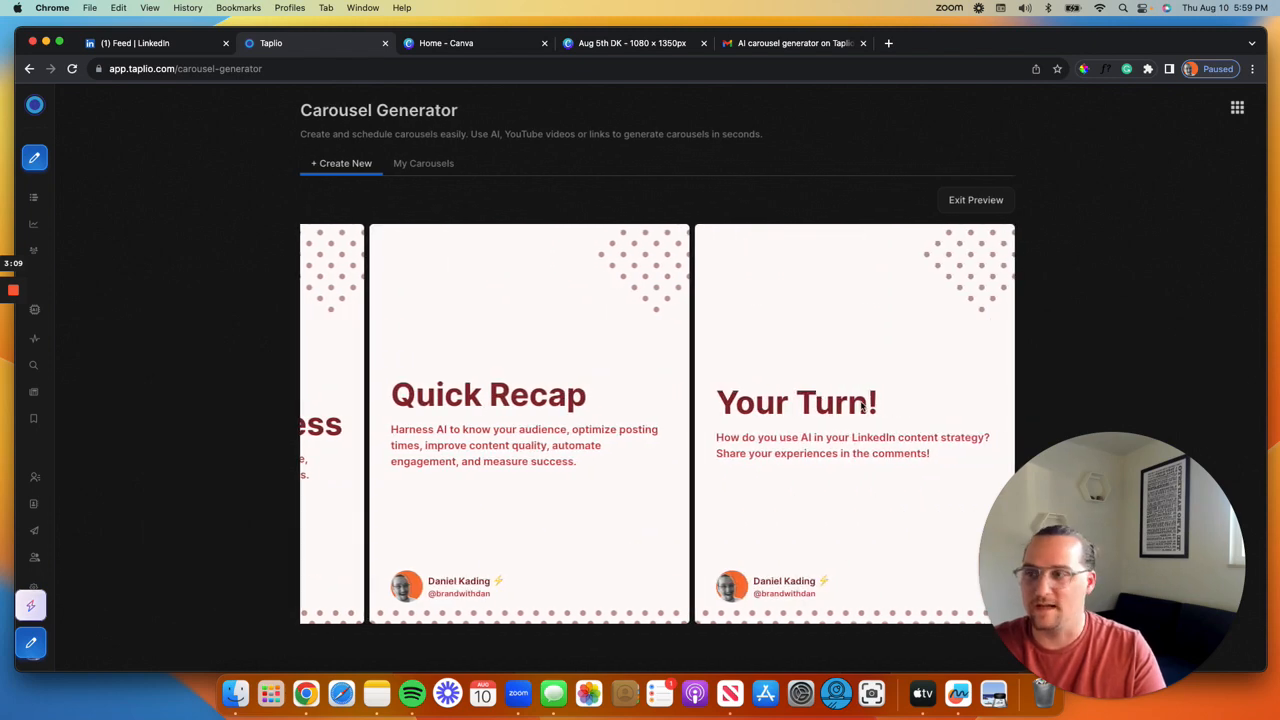
scroll(862, 406, left, 10)
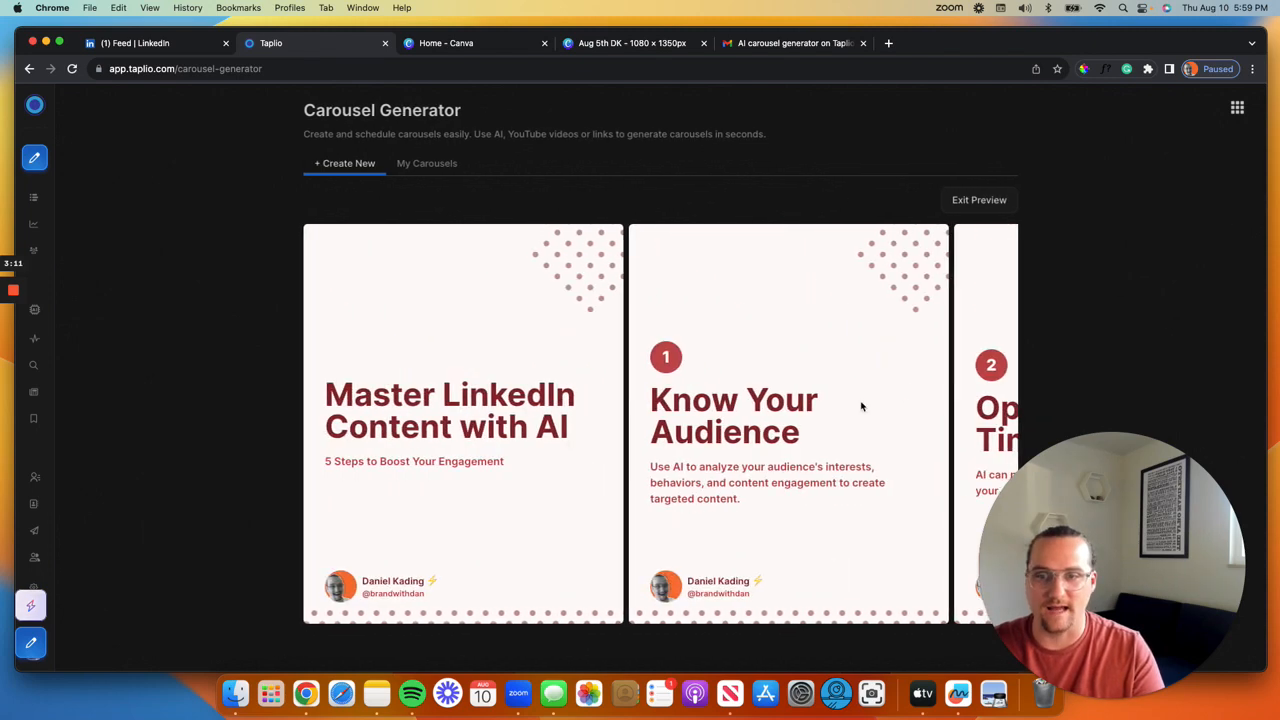
click(976, 203)
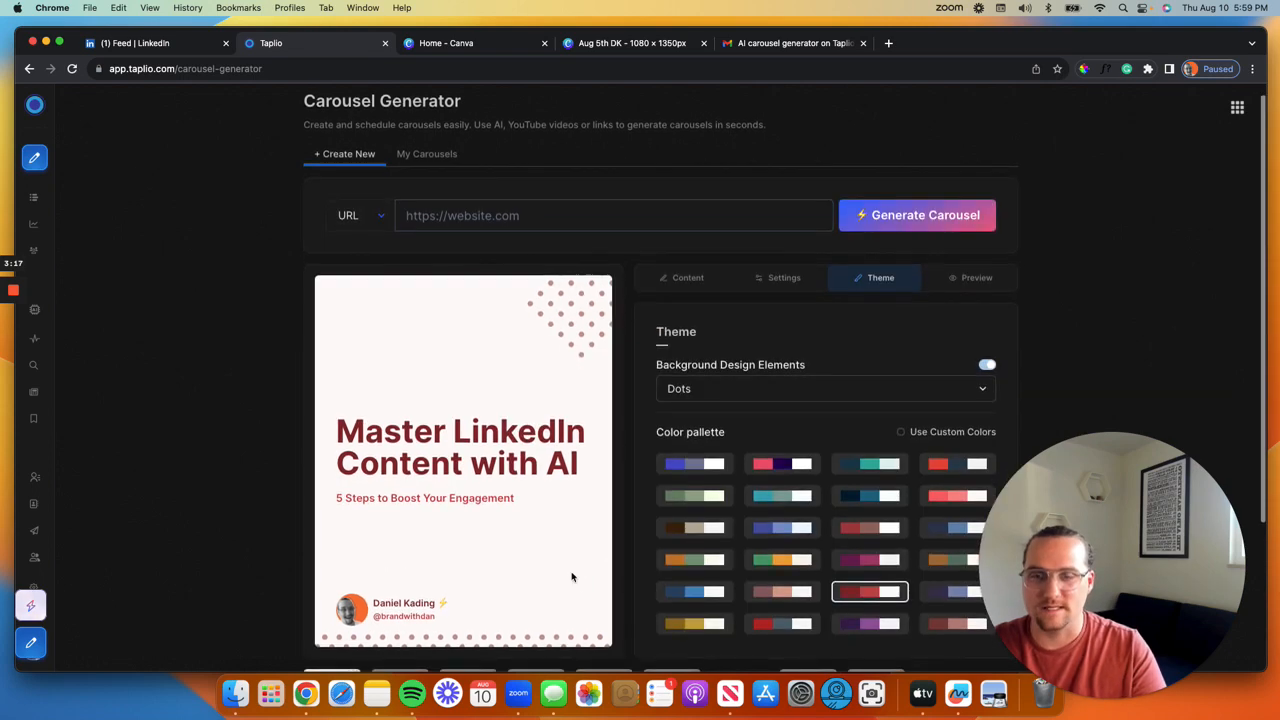
Step: Examine the source types for generating a carousel and the options for saving, posting or downloading the finished one
scroll(572, 577, down, 3)
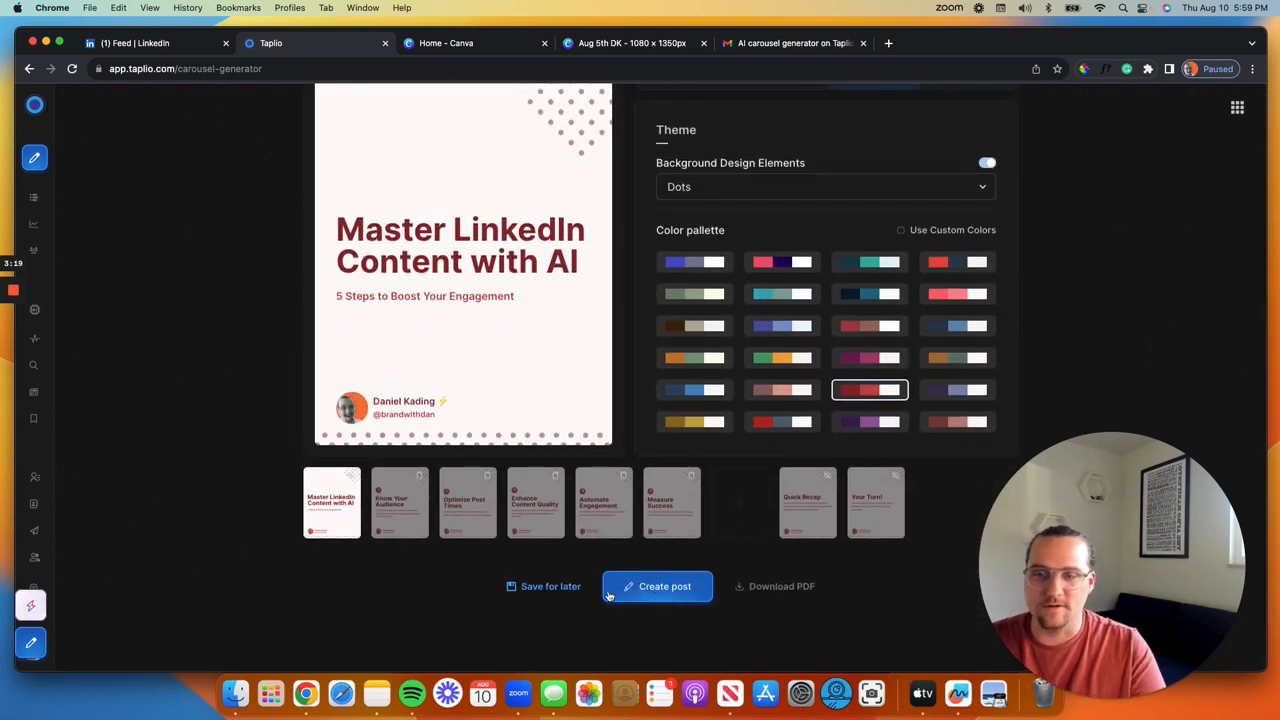
scroll(600, 560, up, 3)
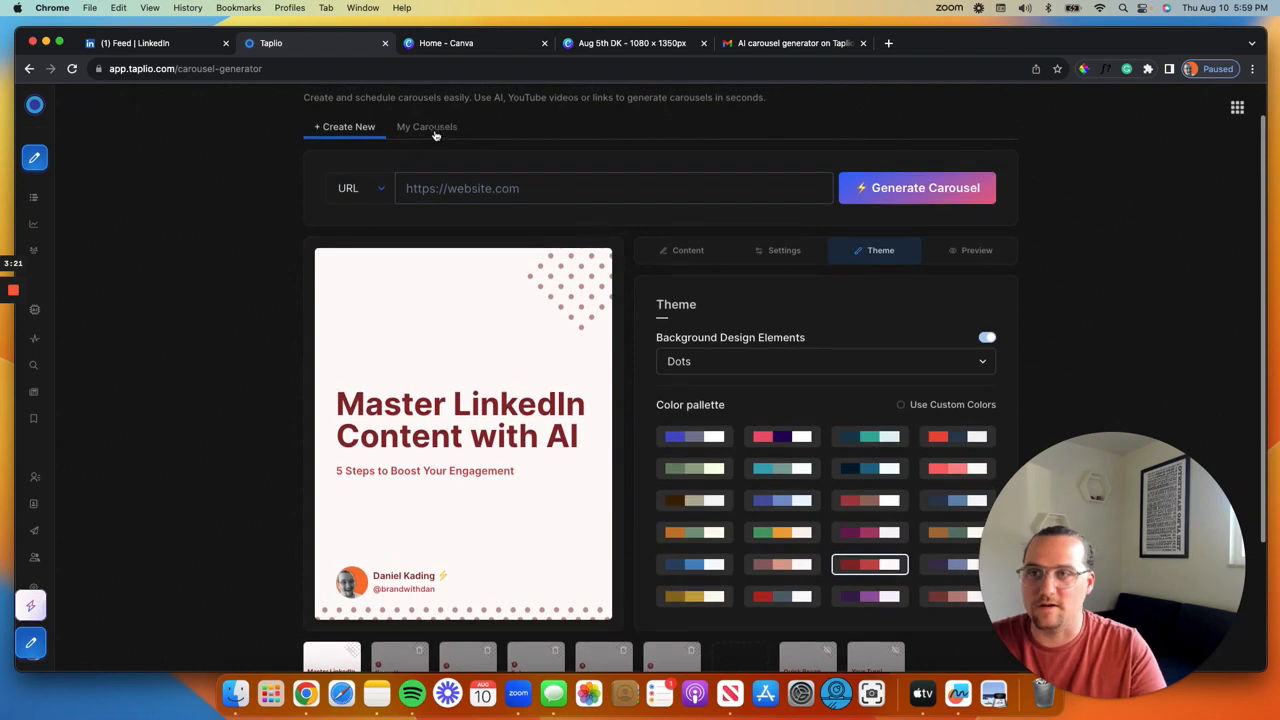
click(369, 197)
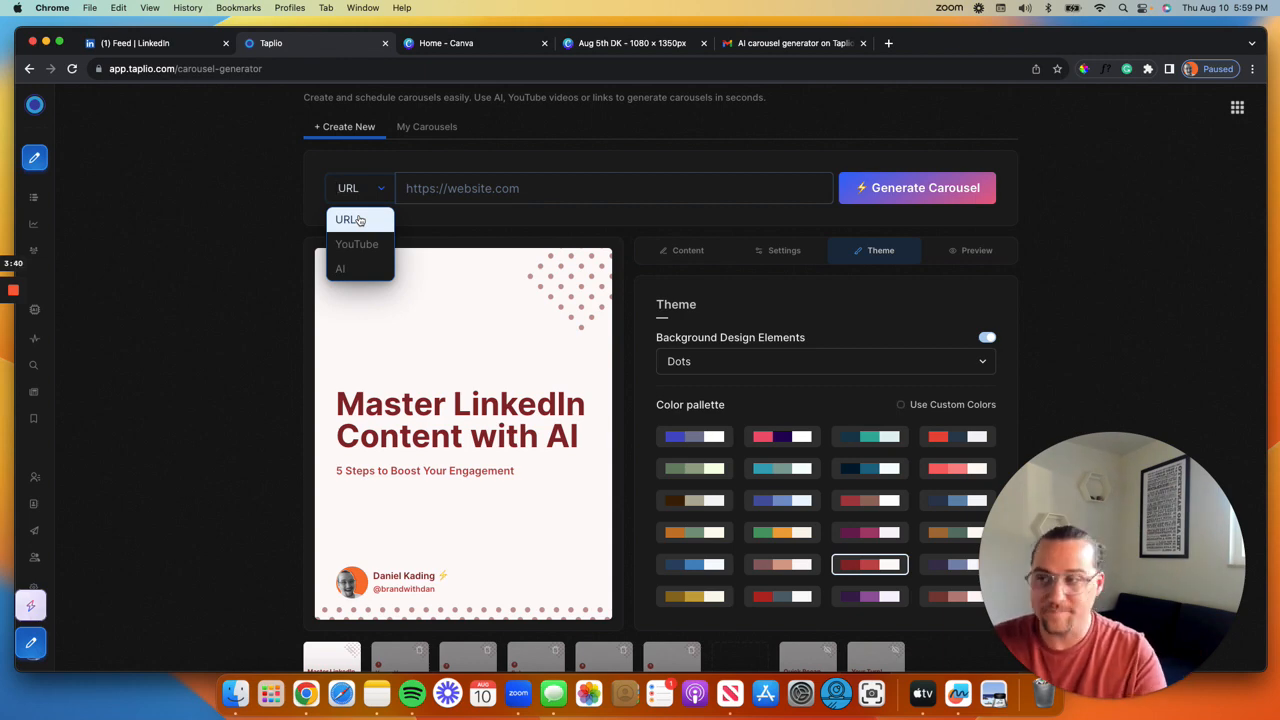
scroll(280, 313, down, 3)
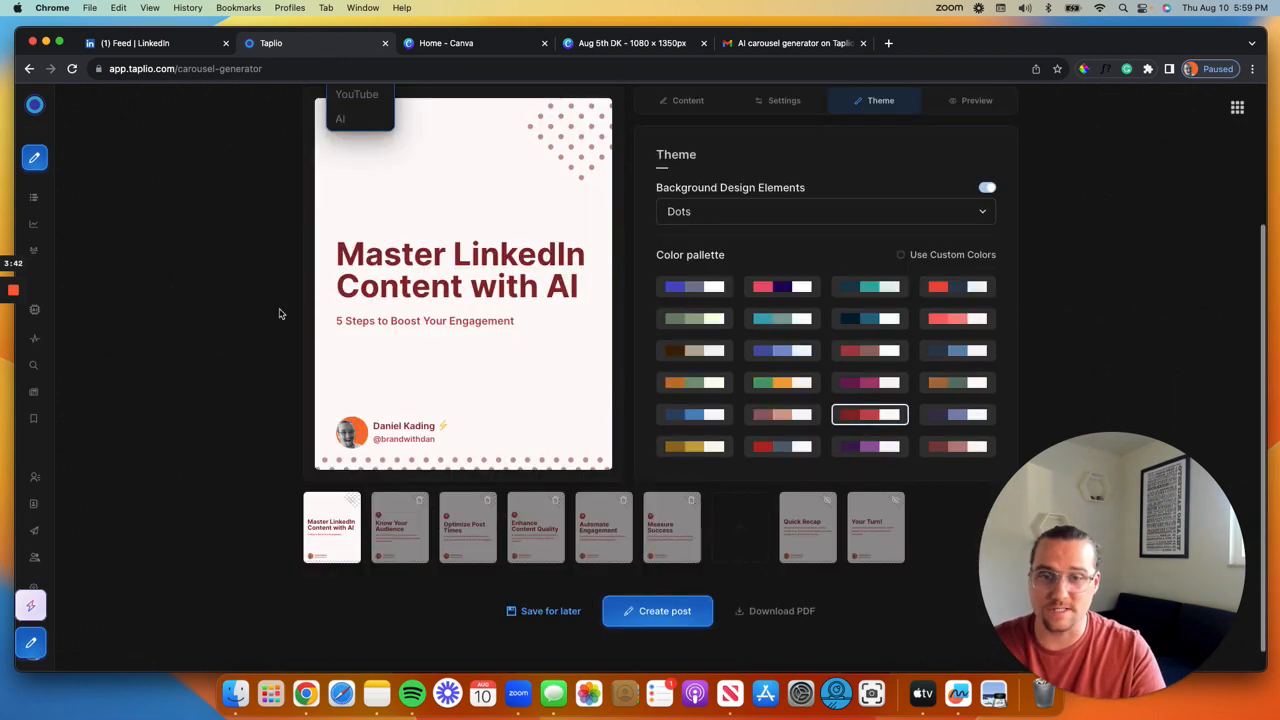
scroll(280, 313, down, 1)
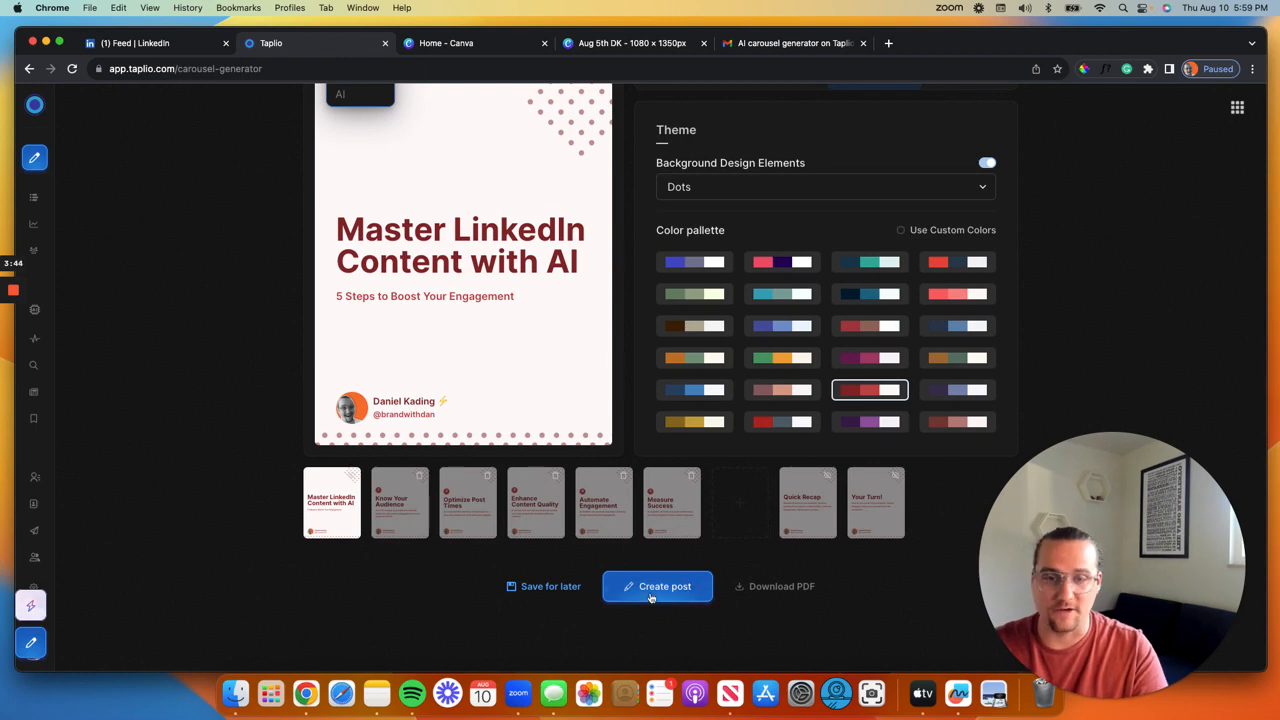
scroll(300, 400, up, 4)
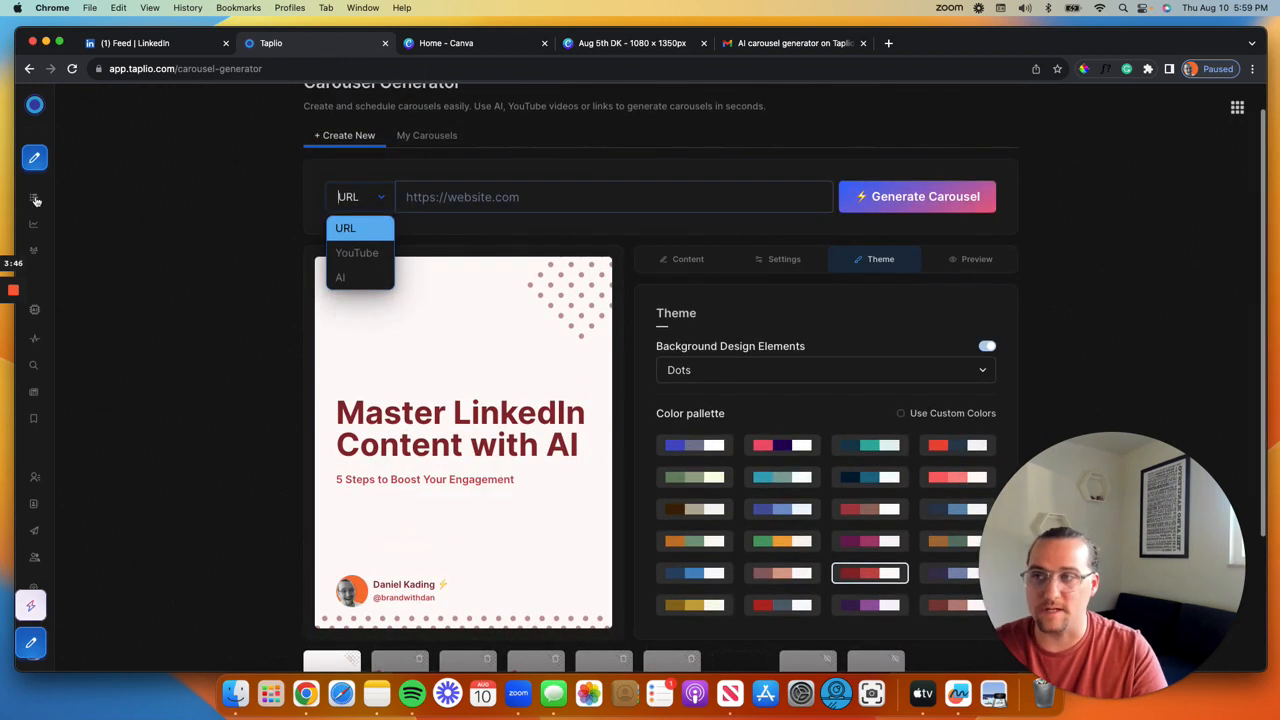